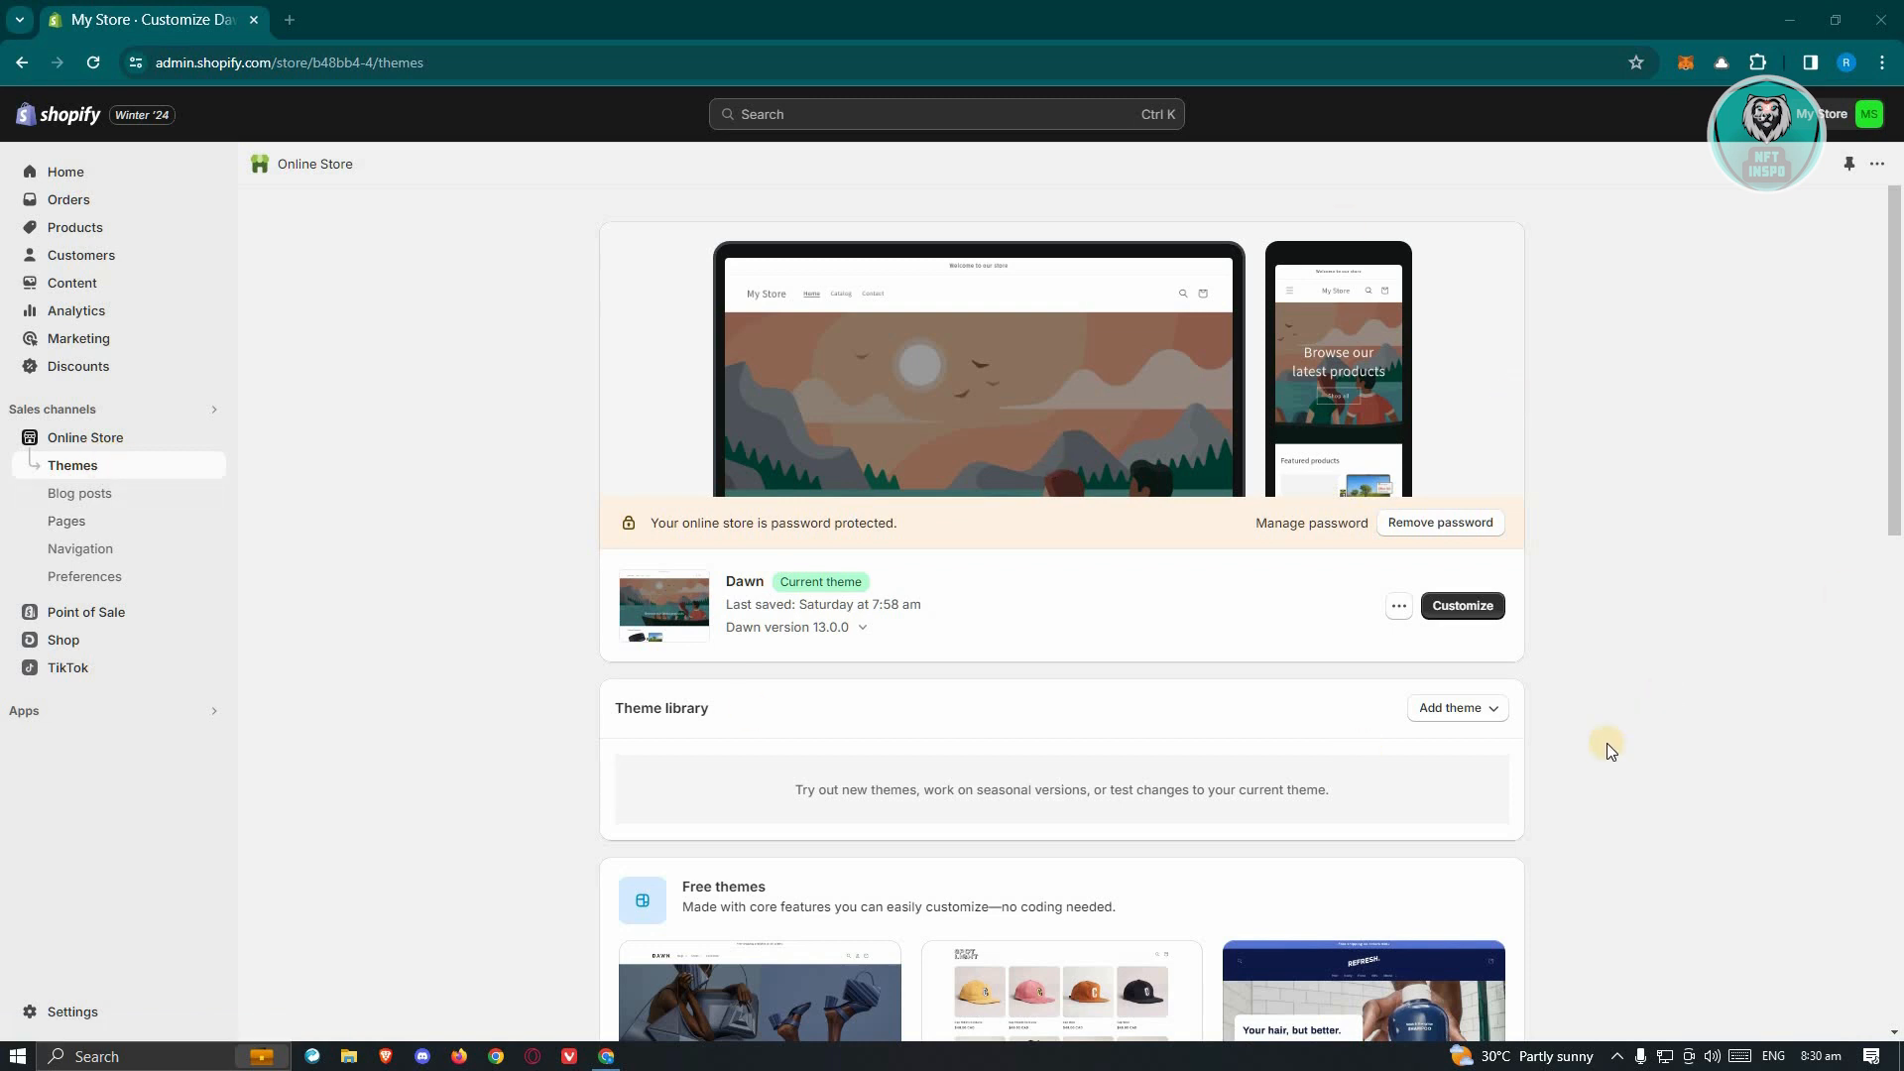
Open the Dawn theme for customization and select the home page's Featured collection section.
{"action": "left_click", "coordinate": [1463, 607]}
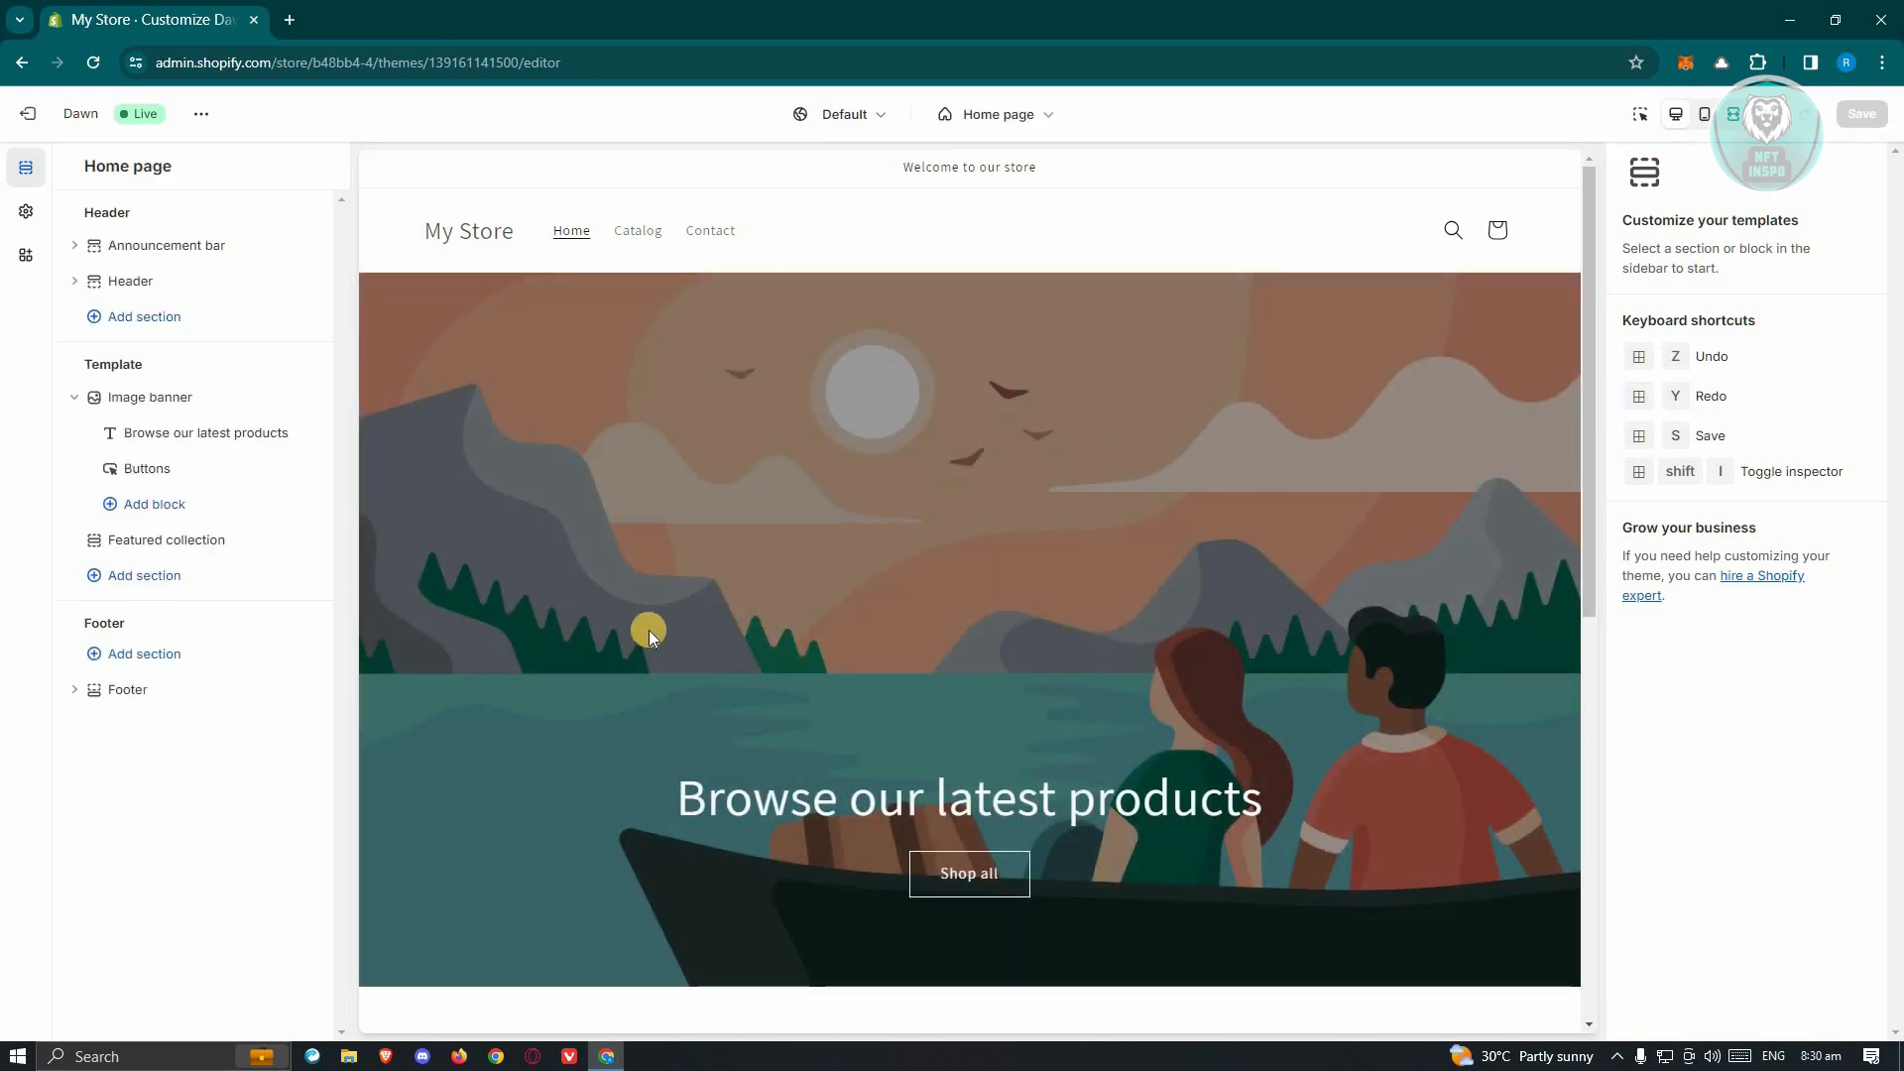
{"action": "scroll", "coordinate": [694, 620], "scroll_direction": "down", "scroll_amount": 8}
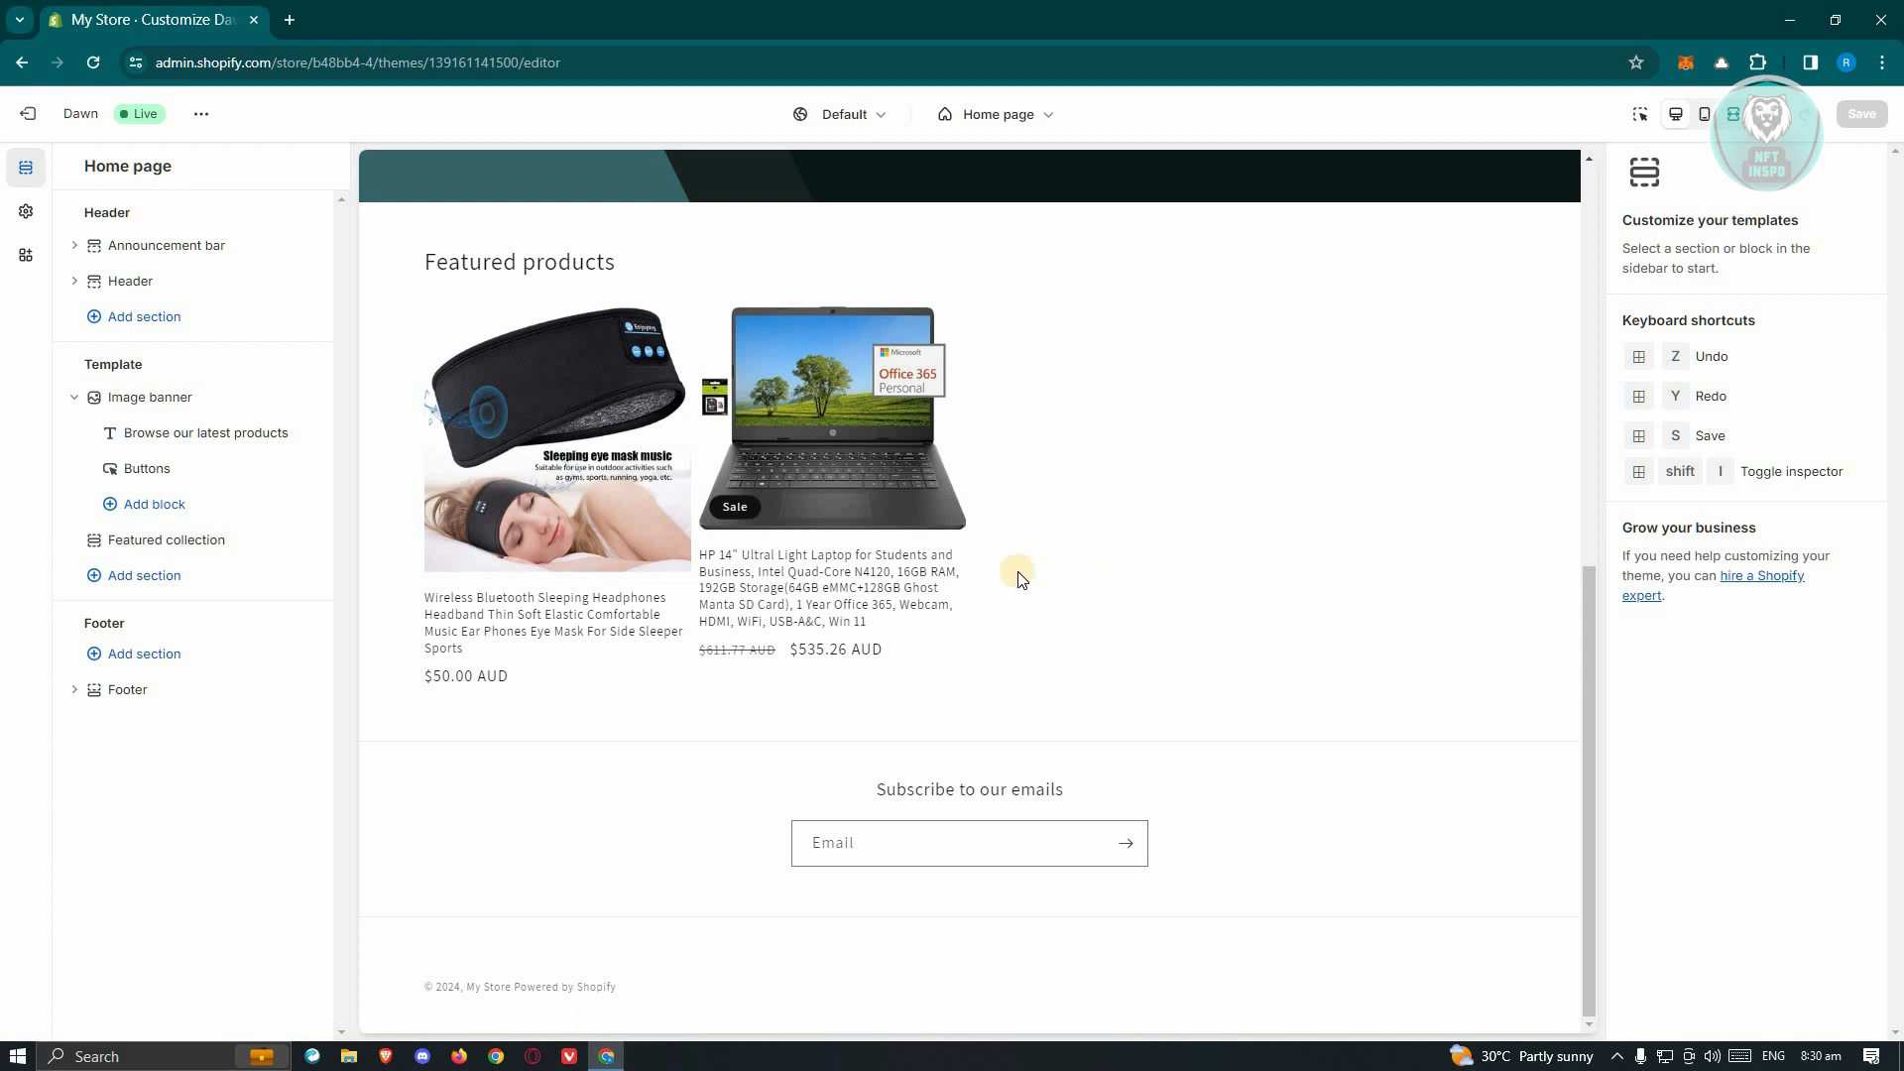
{"action": "left_click", "coordinate": [180, 539]}
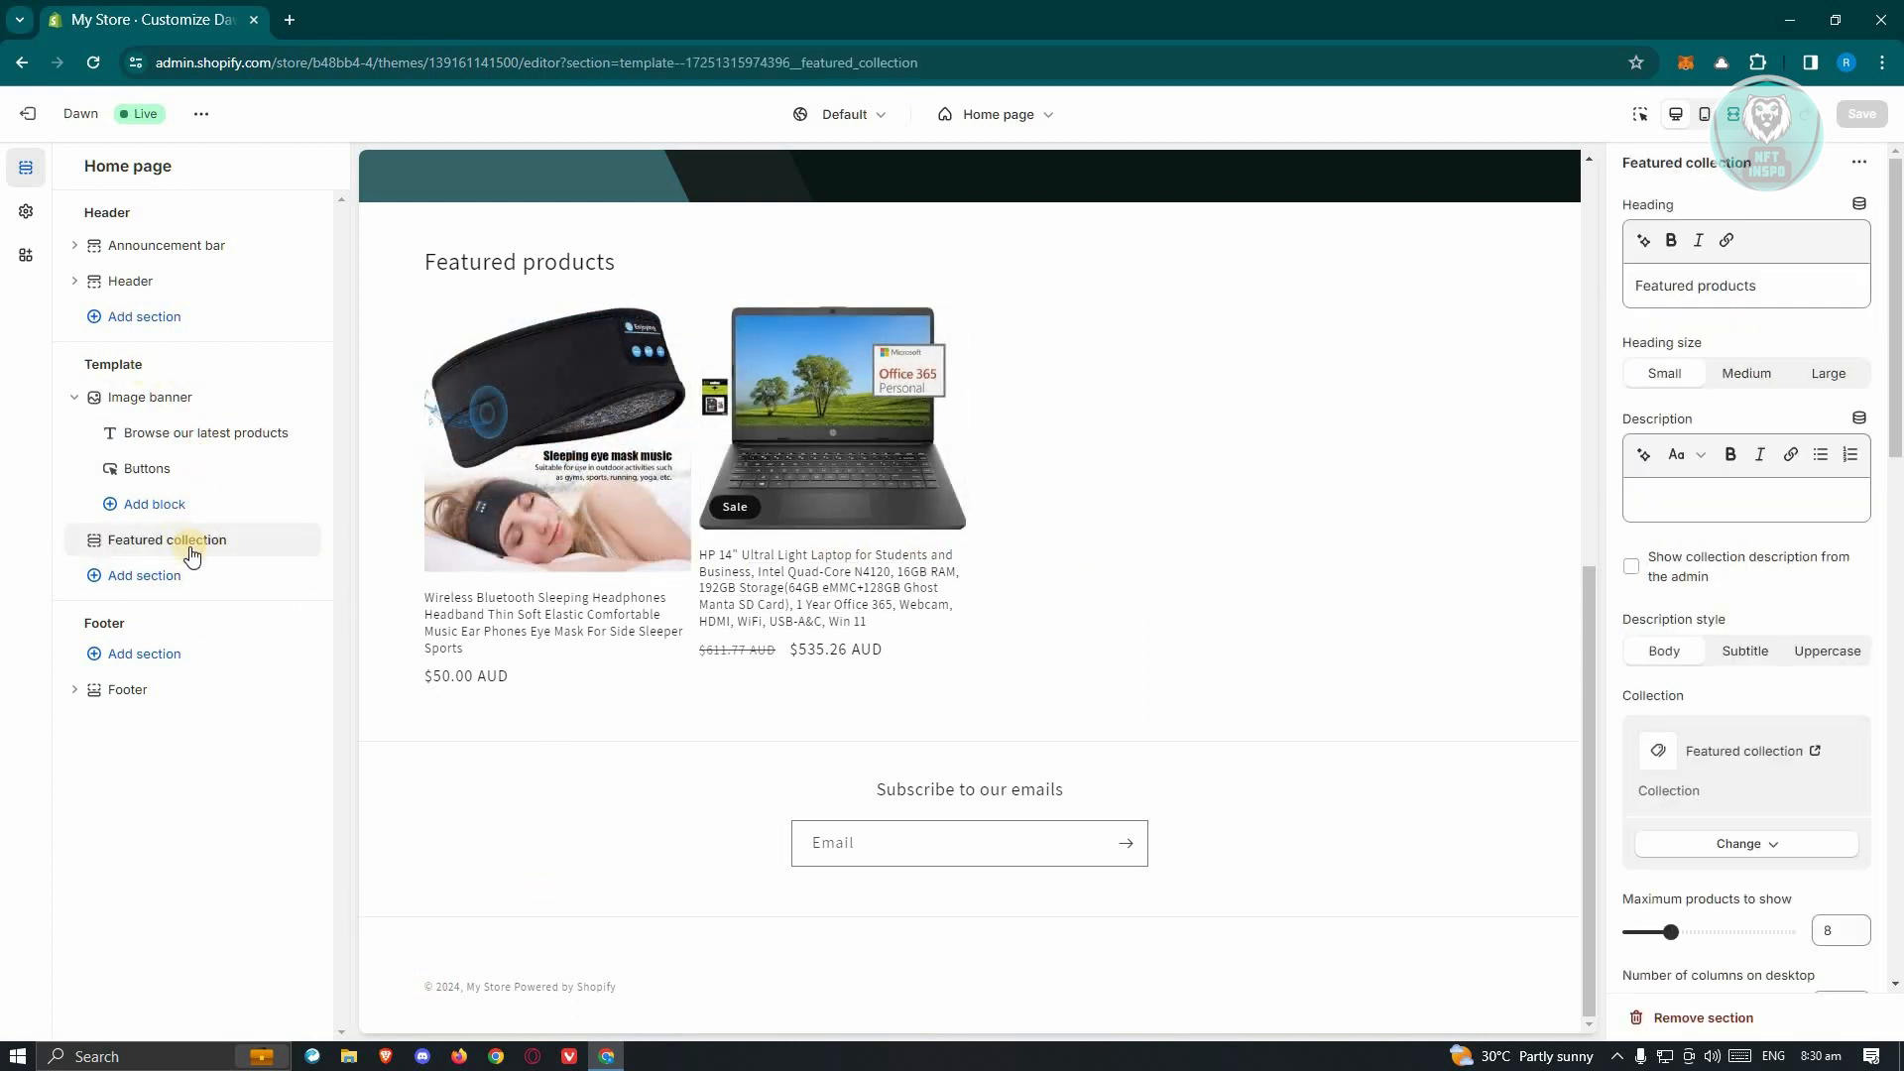
{"action": "mouse_move", "coordinate": [243, 548]}
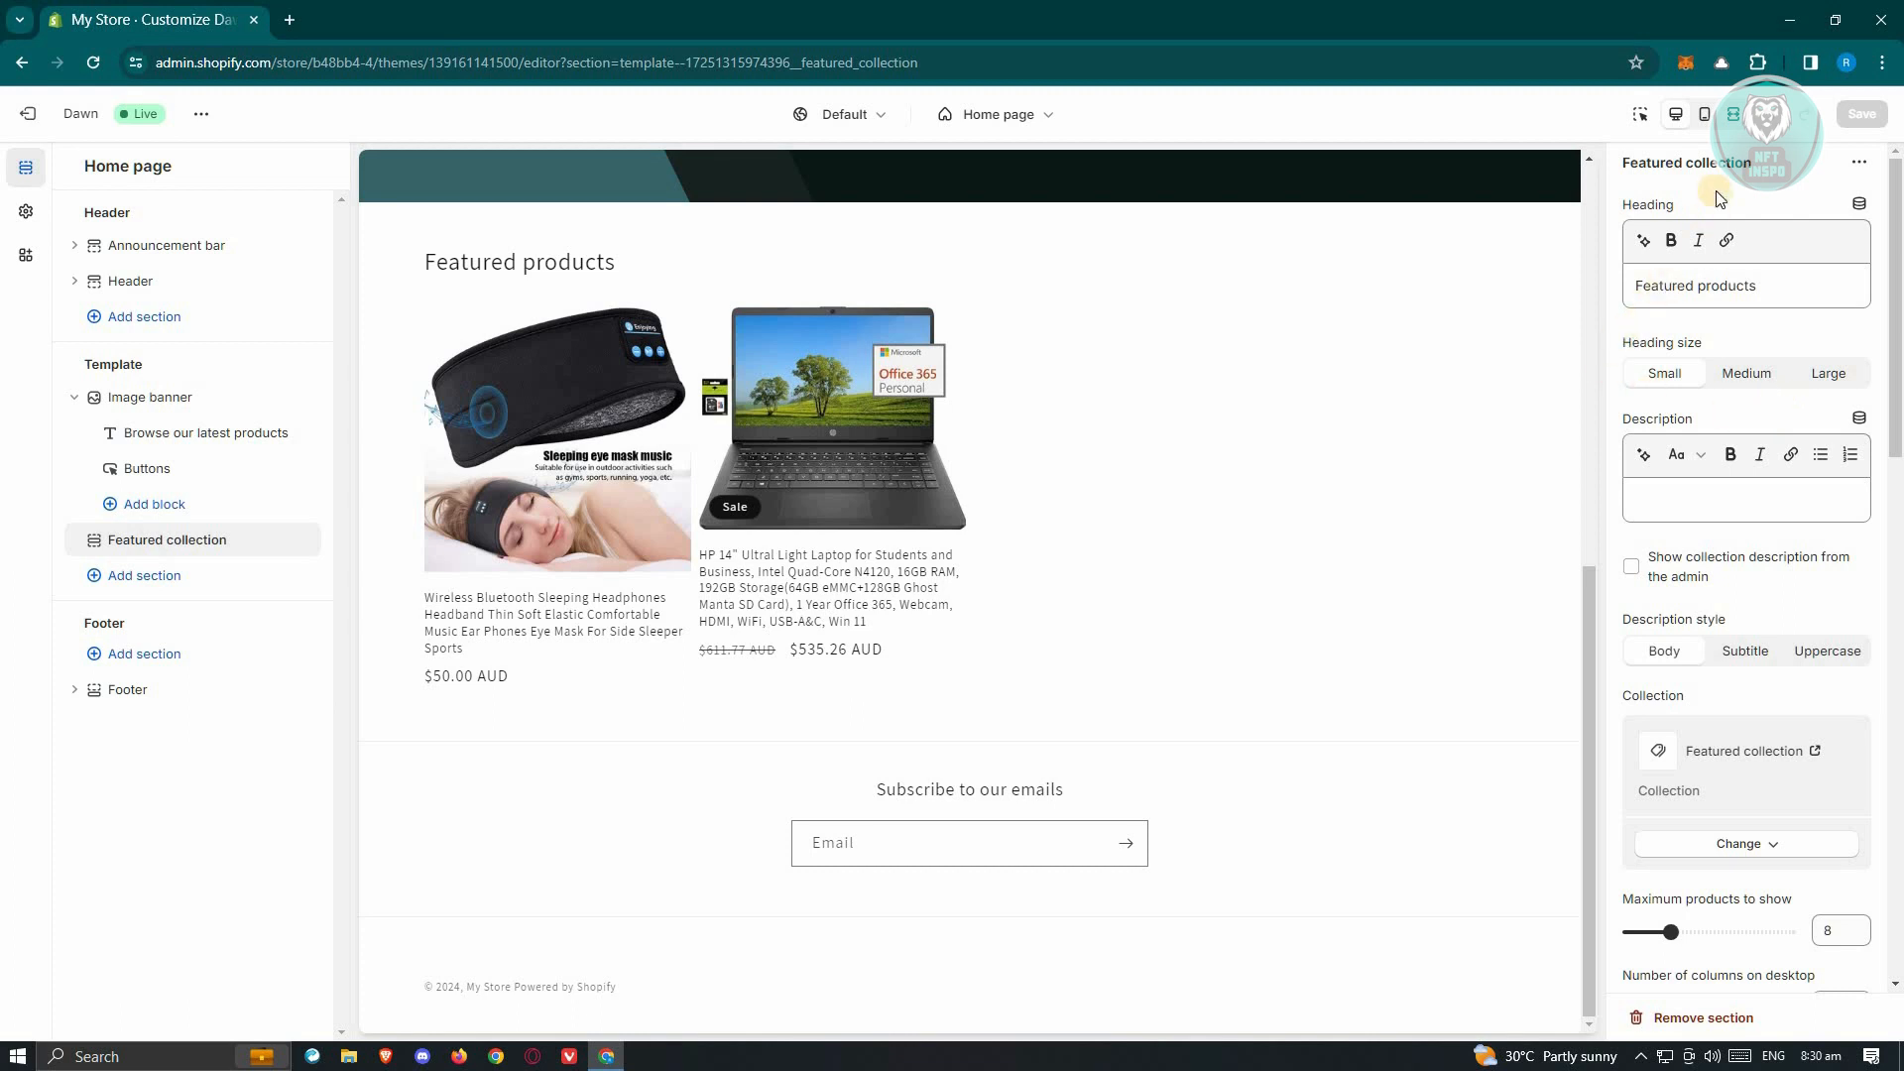
Try the Portrait, Square and Adapt to image ratios for the Featured collection's product cards, and settle on Square.
{"action": "scroll", "coordinate": [1770, 256], "scroll_direction": "down", "scroll_amount": 3}
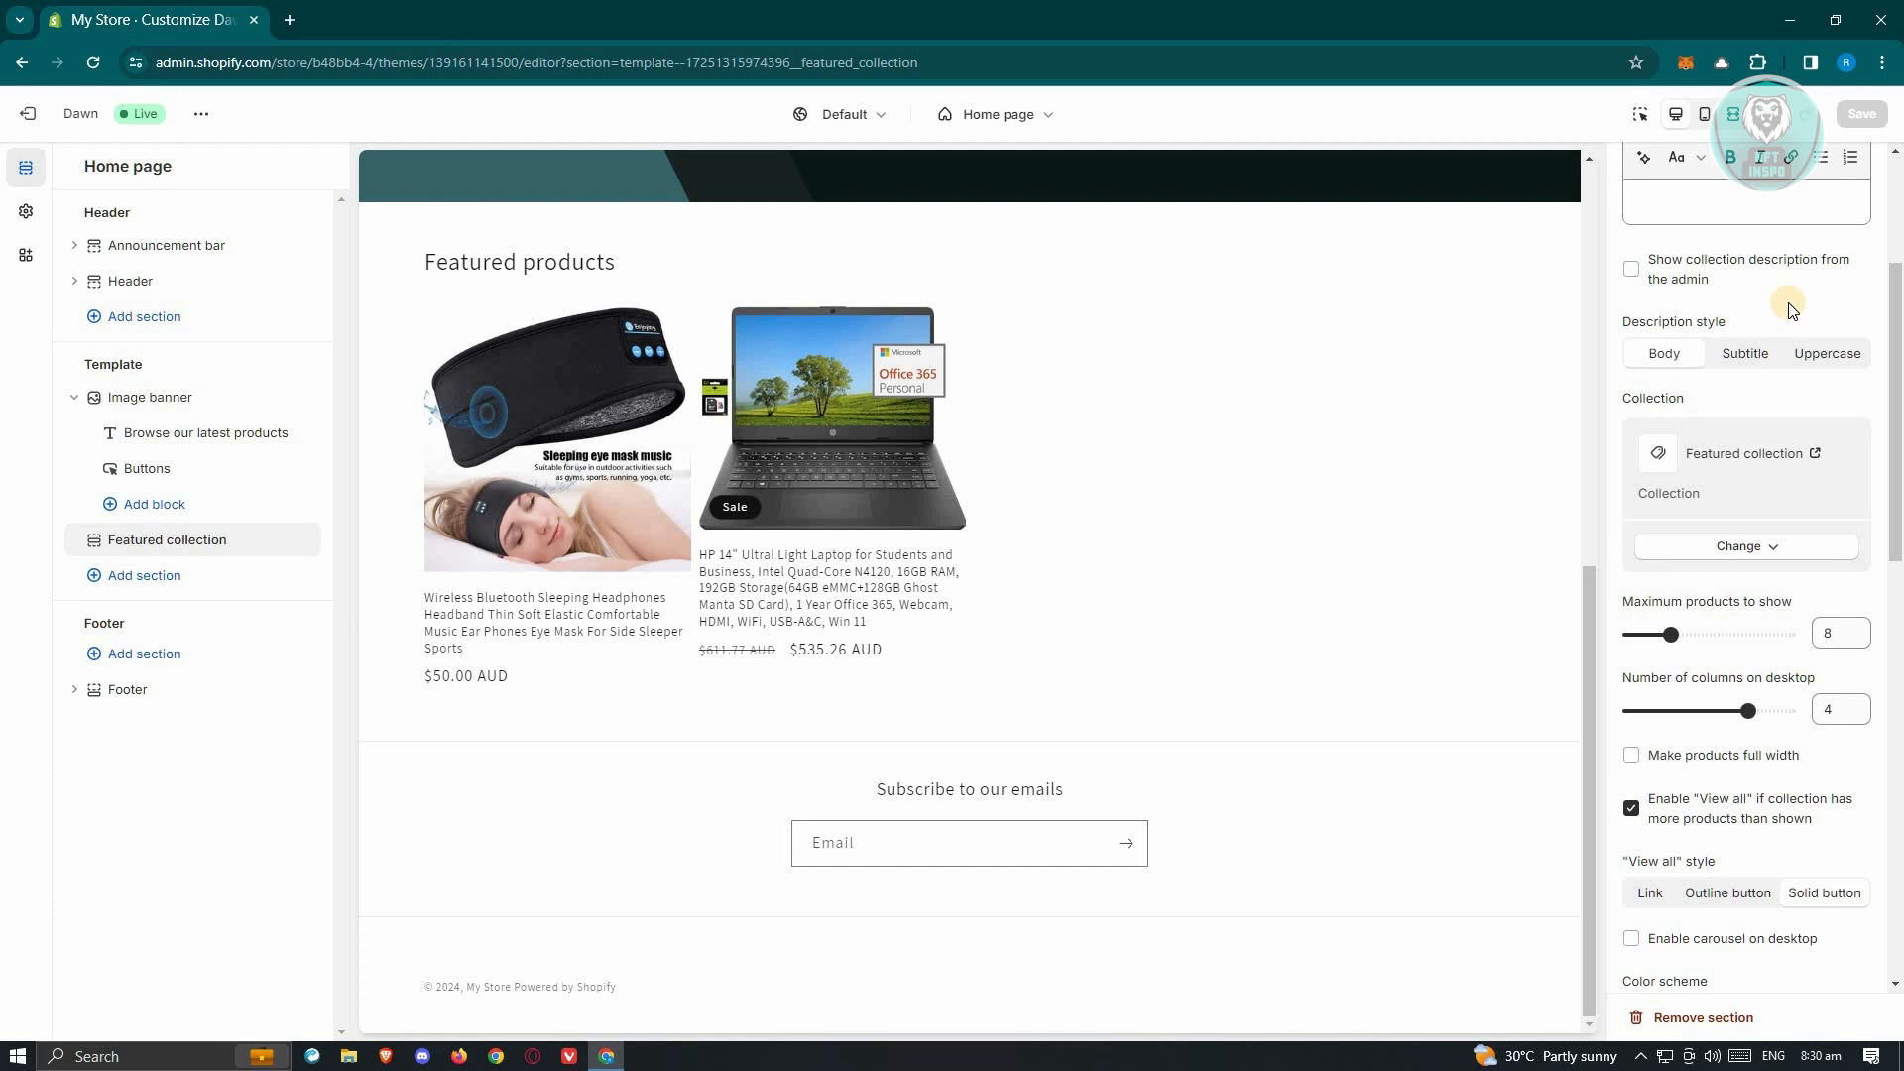
{"action": "scroll", "coordinate": [1791, 308], "scroll_direction": "down", "scroll_amount": 3}
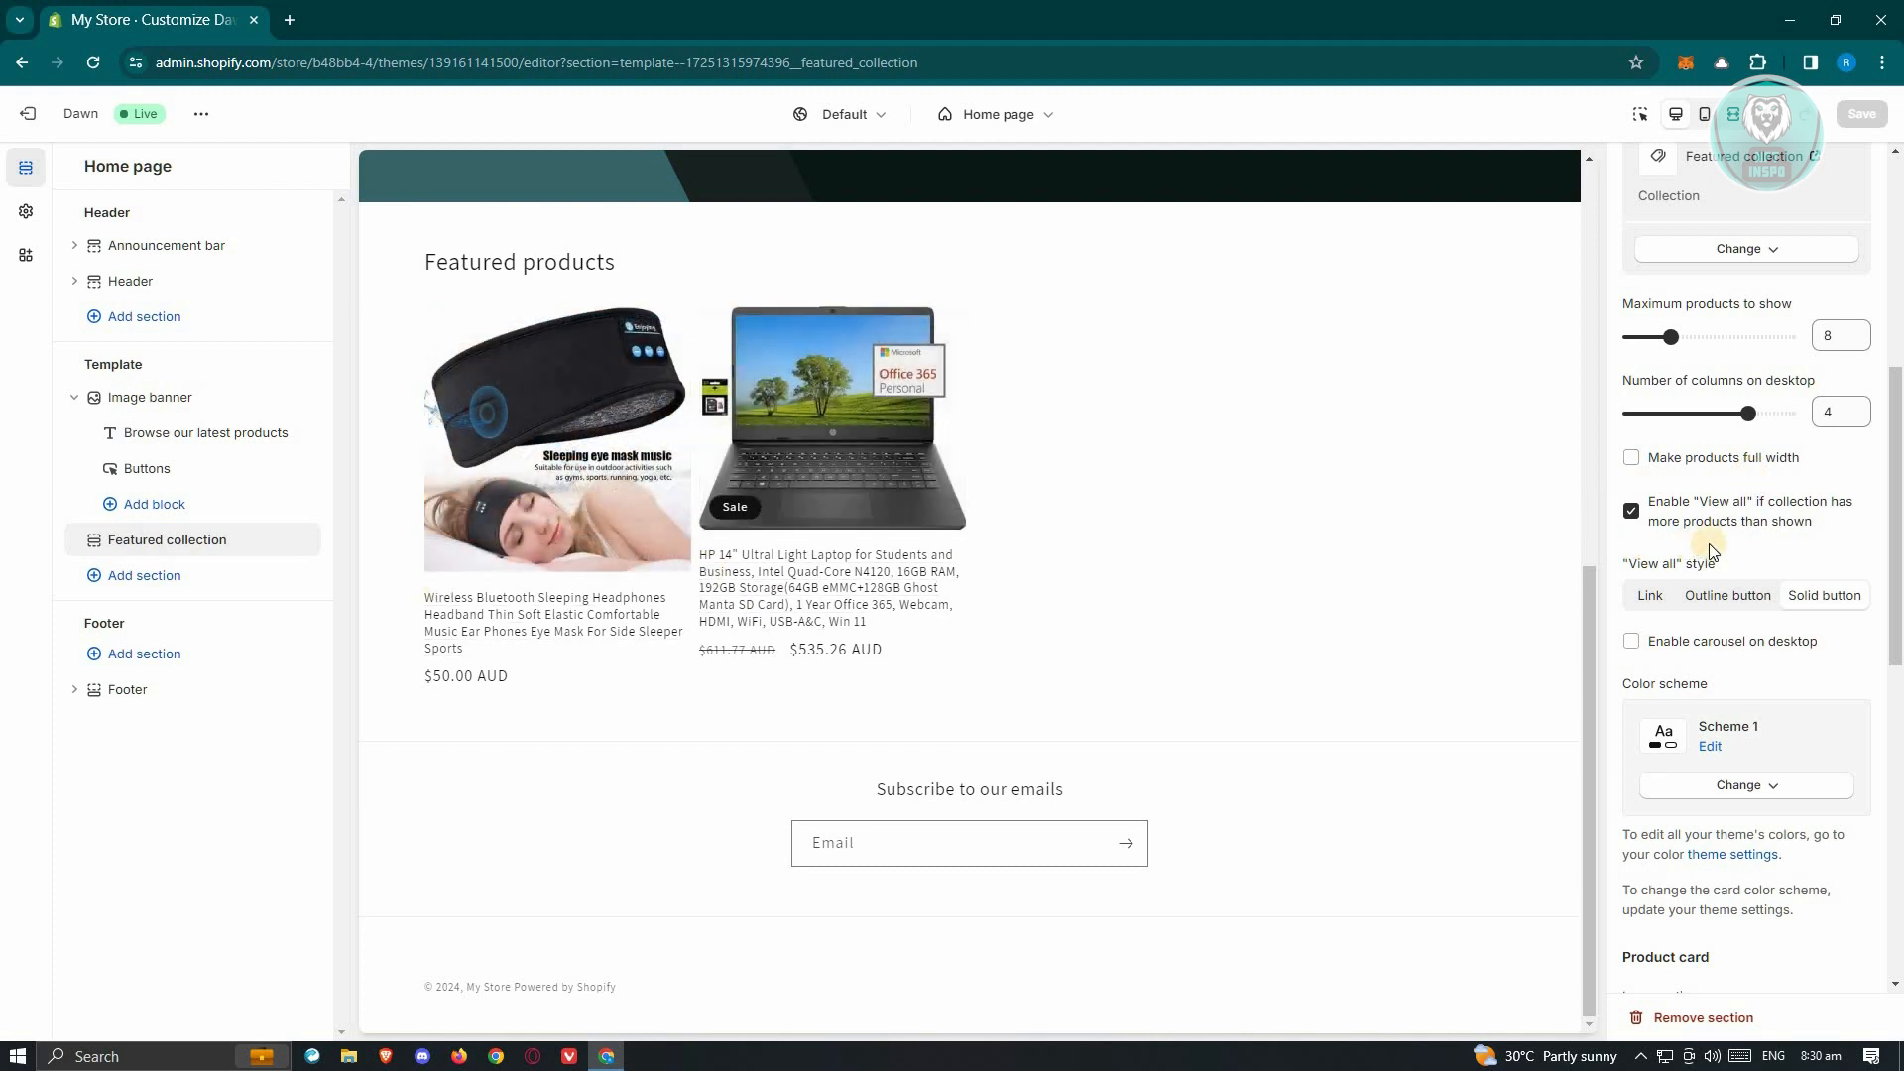
{"action": "scroll", "coordinate": [1795, 531], "scroll_direction": "down", "scroll_amount": 2}
{"action": "scroll", "coordinate": [1802, 534], "scroll_direction": "down", "scroll_amount": 4}
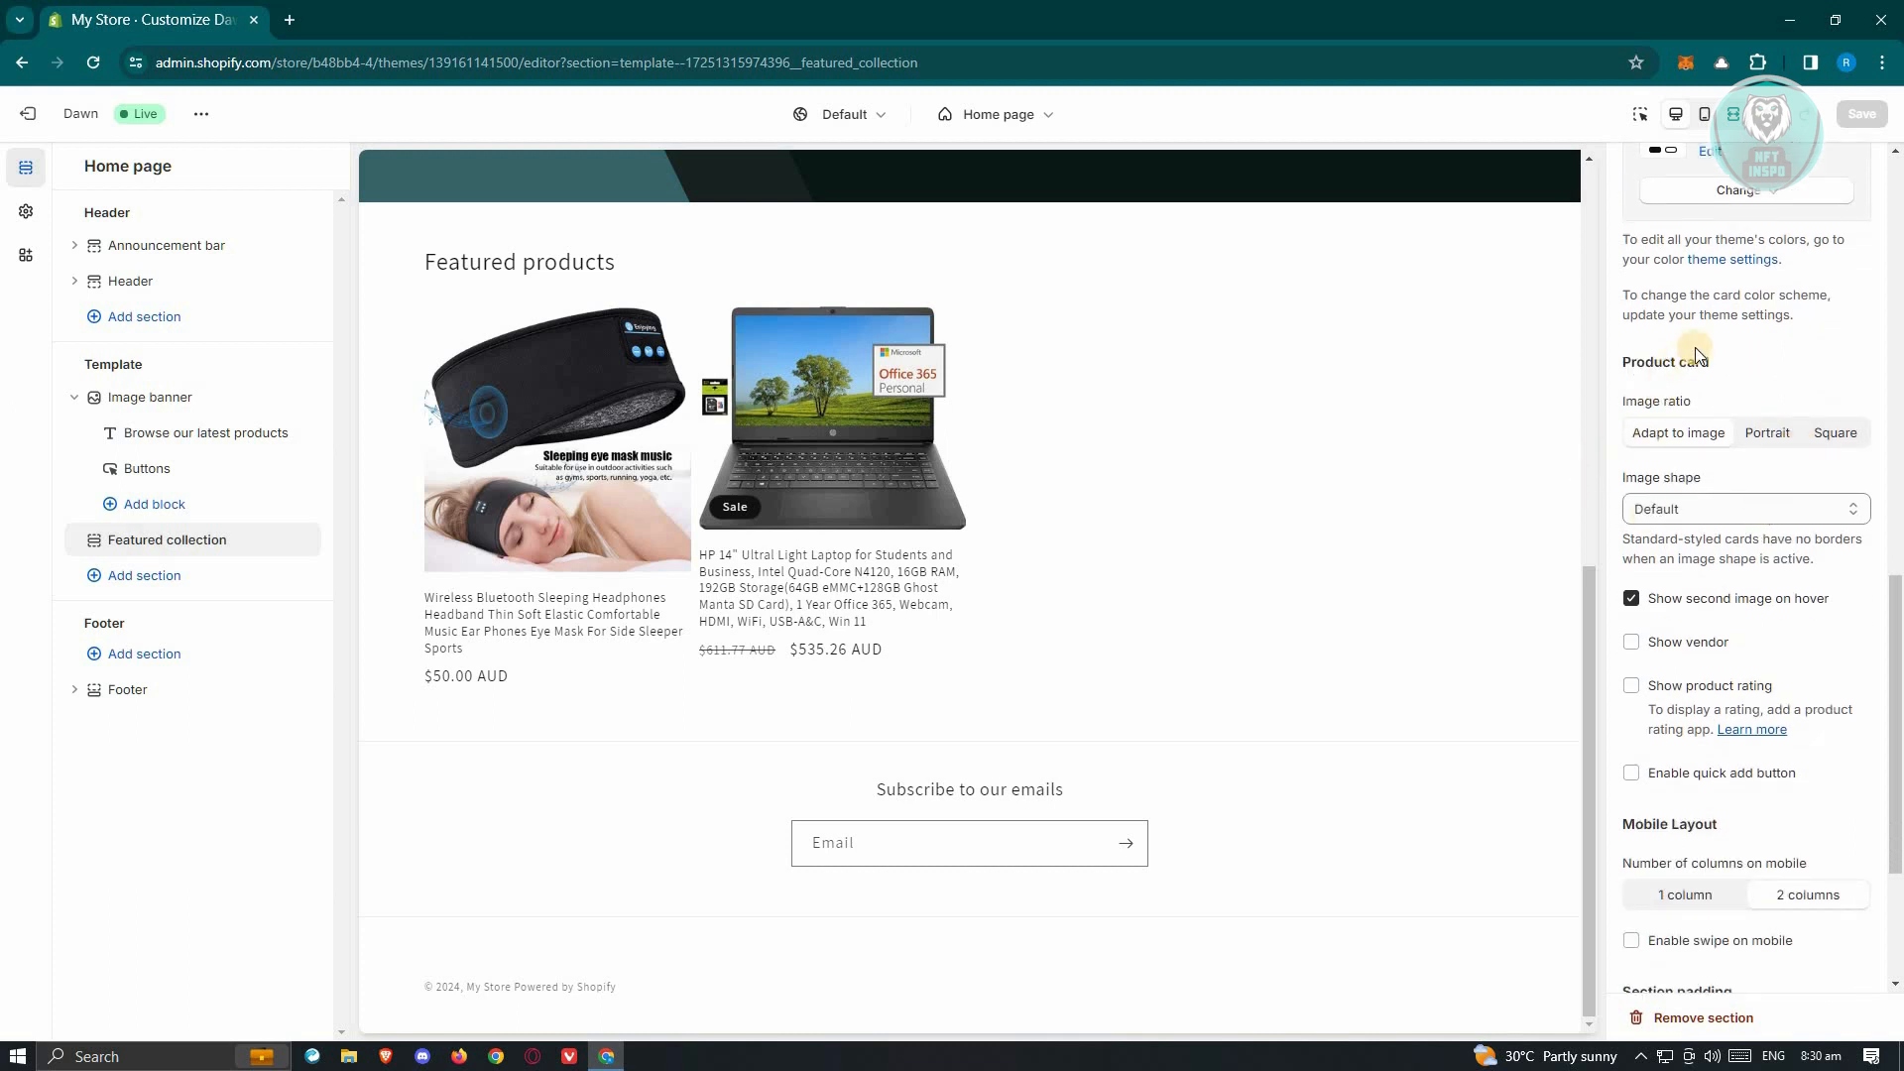
{"action": "left_click", "coordinate": [1782, 437]}
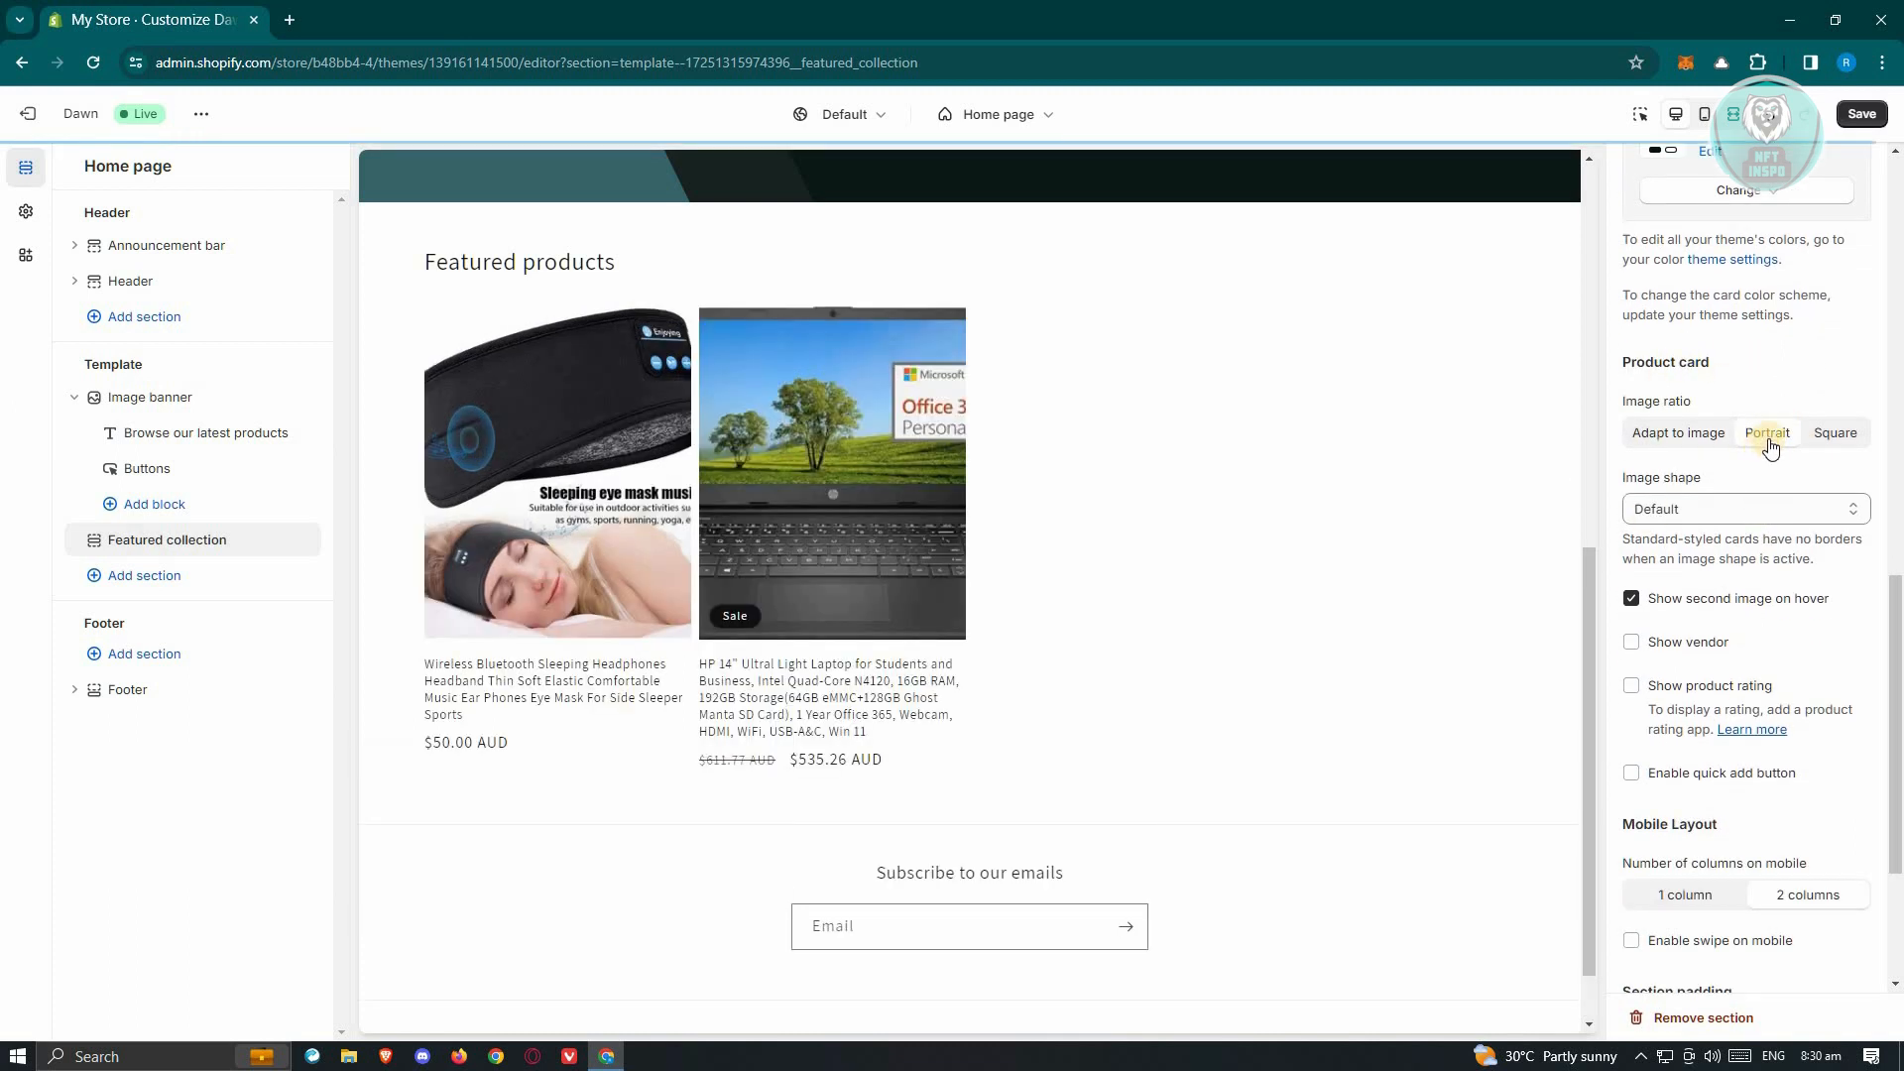
{"action": "left_click", "coordinate": [1835, 440]}
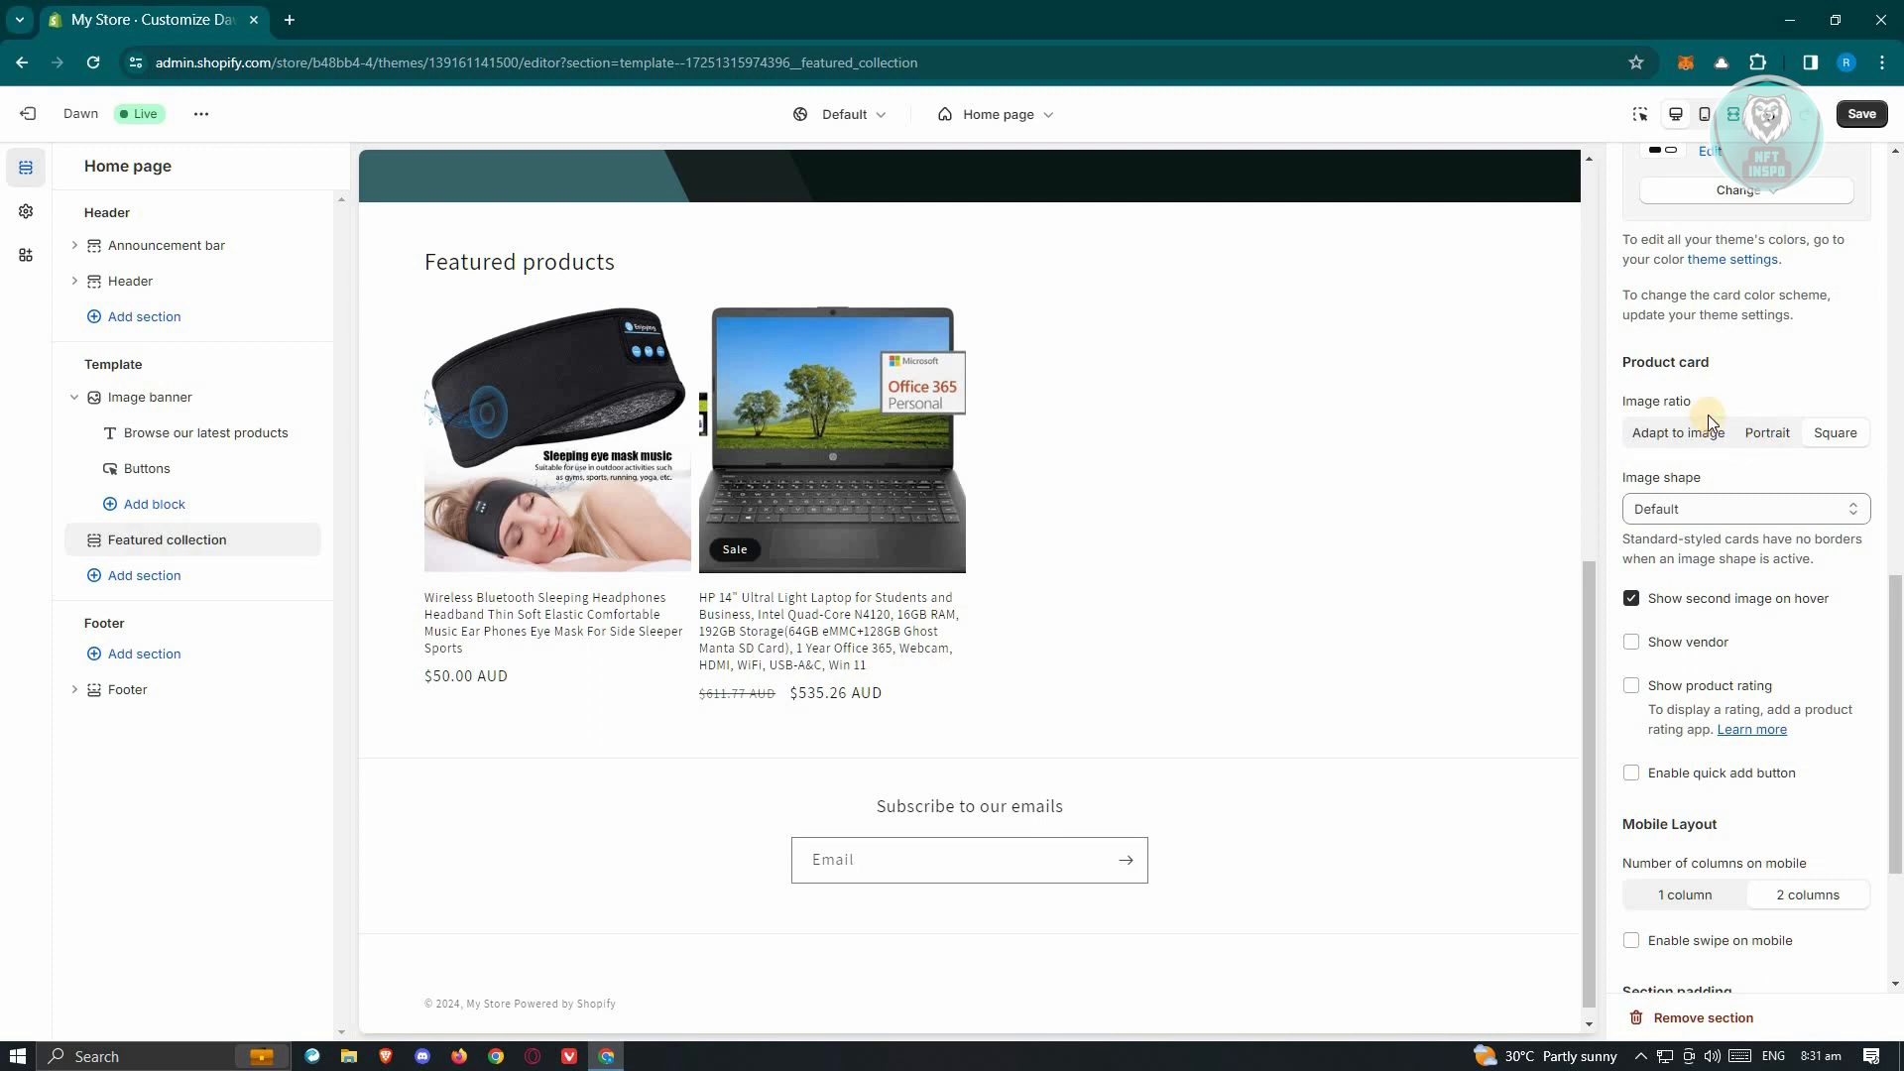
{"action": "left_click", "coordinate": [1676, 434]}
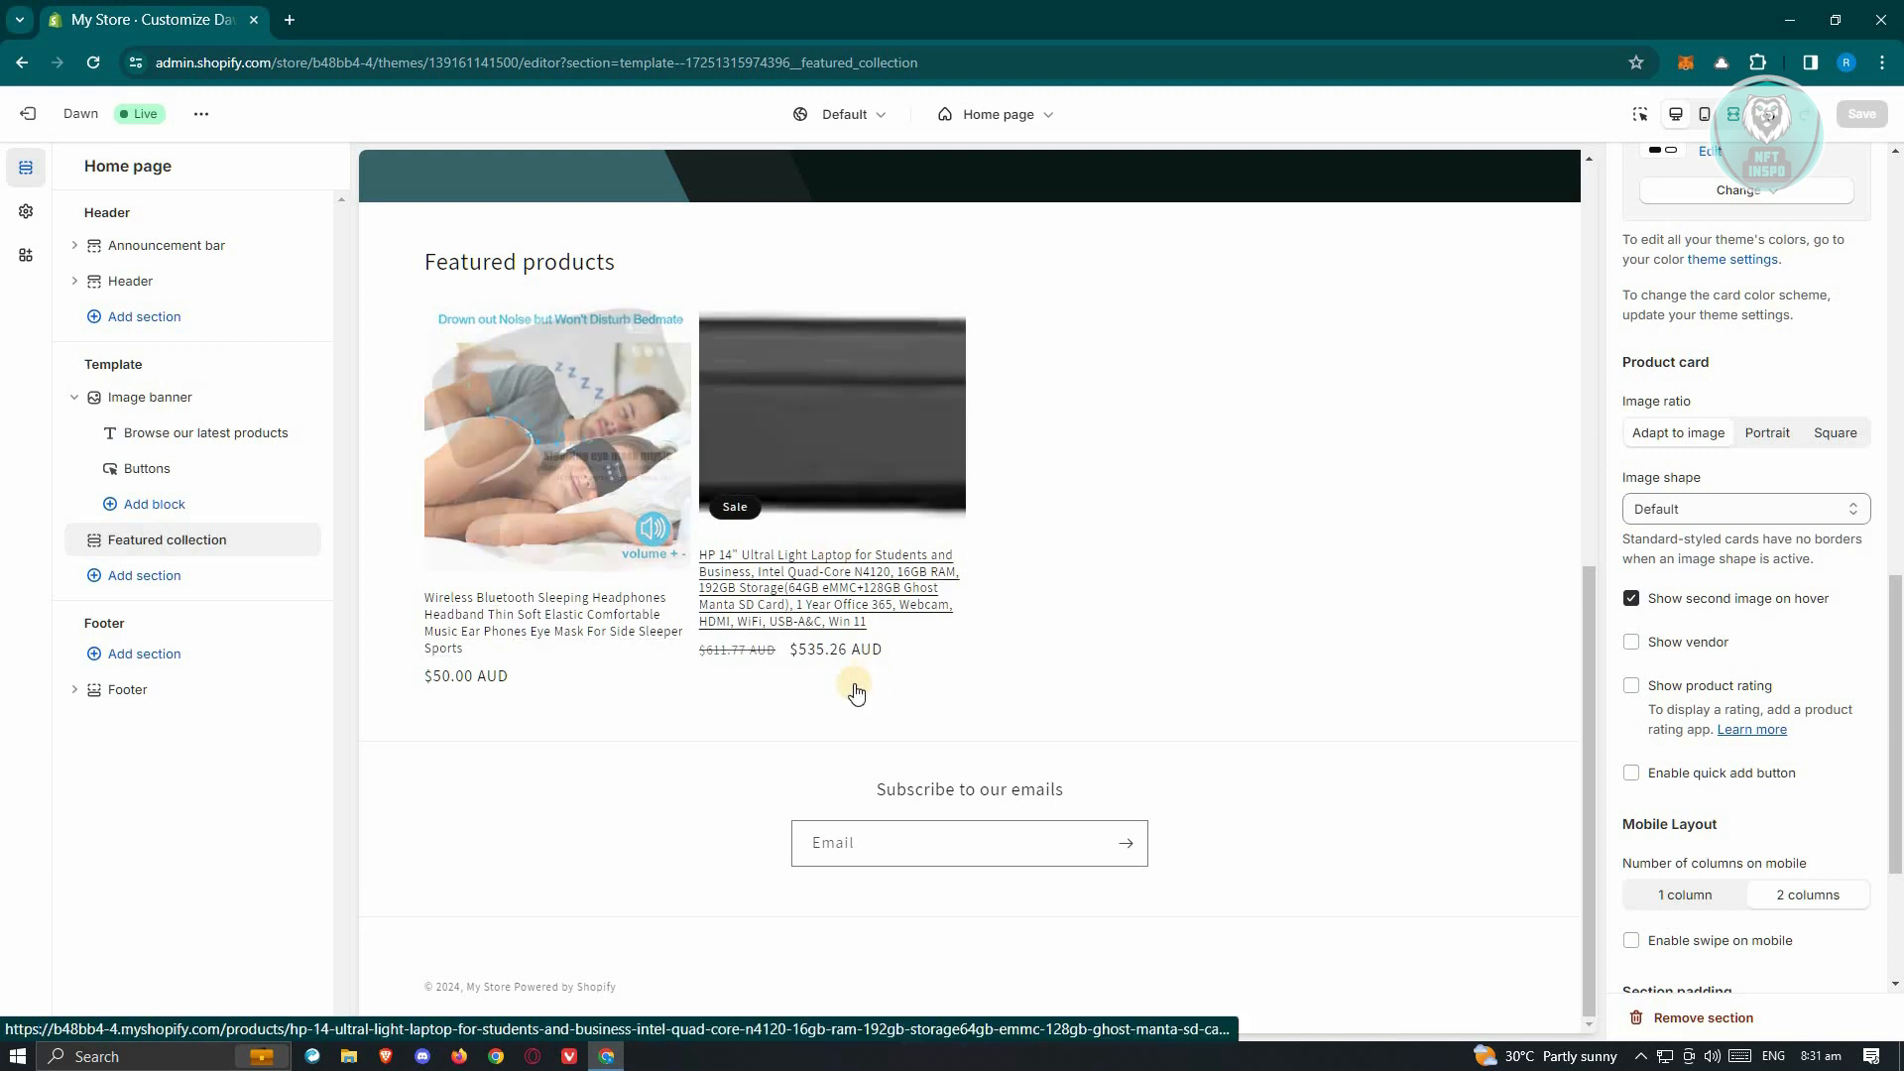
{"action": "left_click", "coordinate": [1836, 432]}
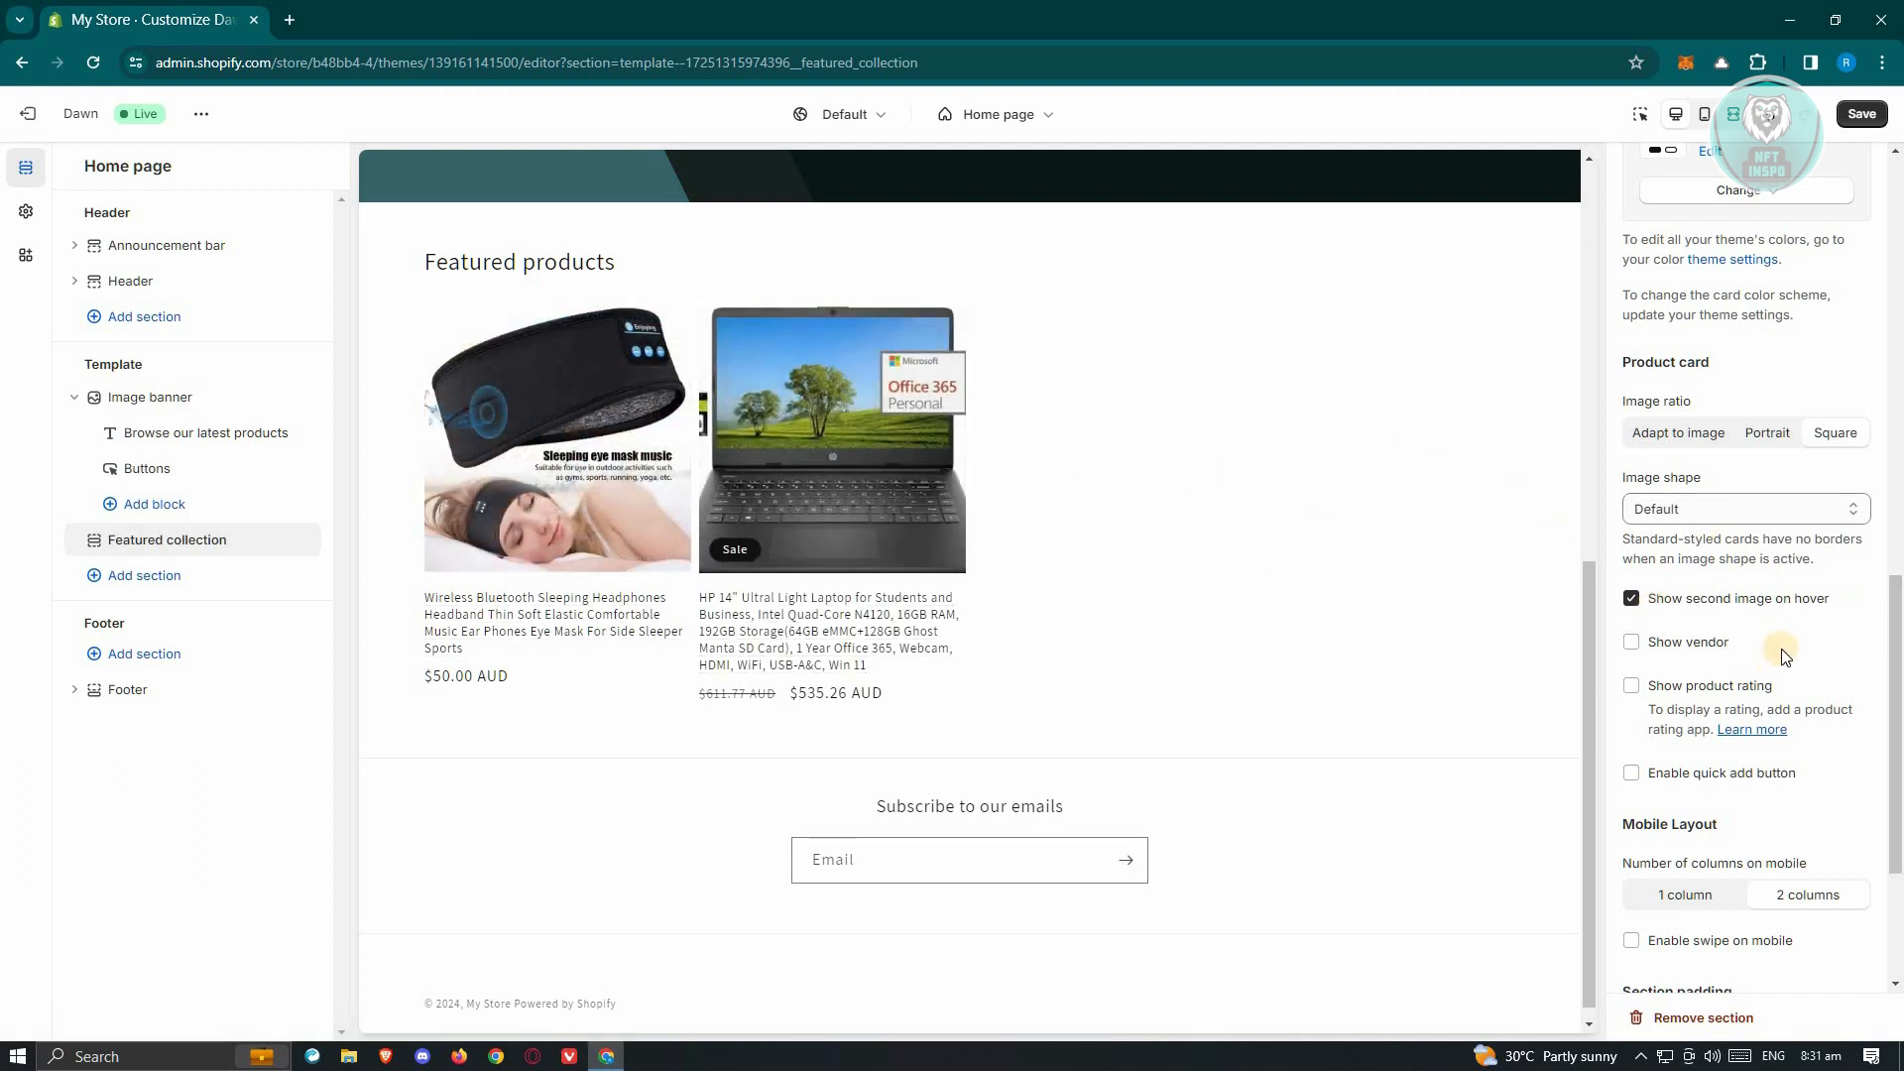
Try the Round image shape on the product cards and return the image shape to Default.
{"action": "scroll", "coordinate": [1783, 645], "scroll_direction": "down", "scroll_amount": 1}
{"action": "left_click", "coordinate": [1737, 410]}
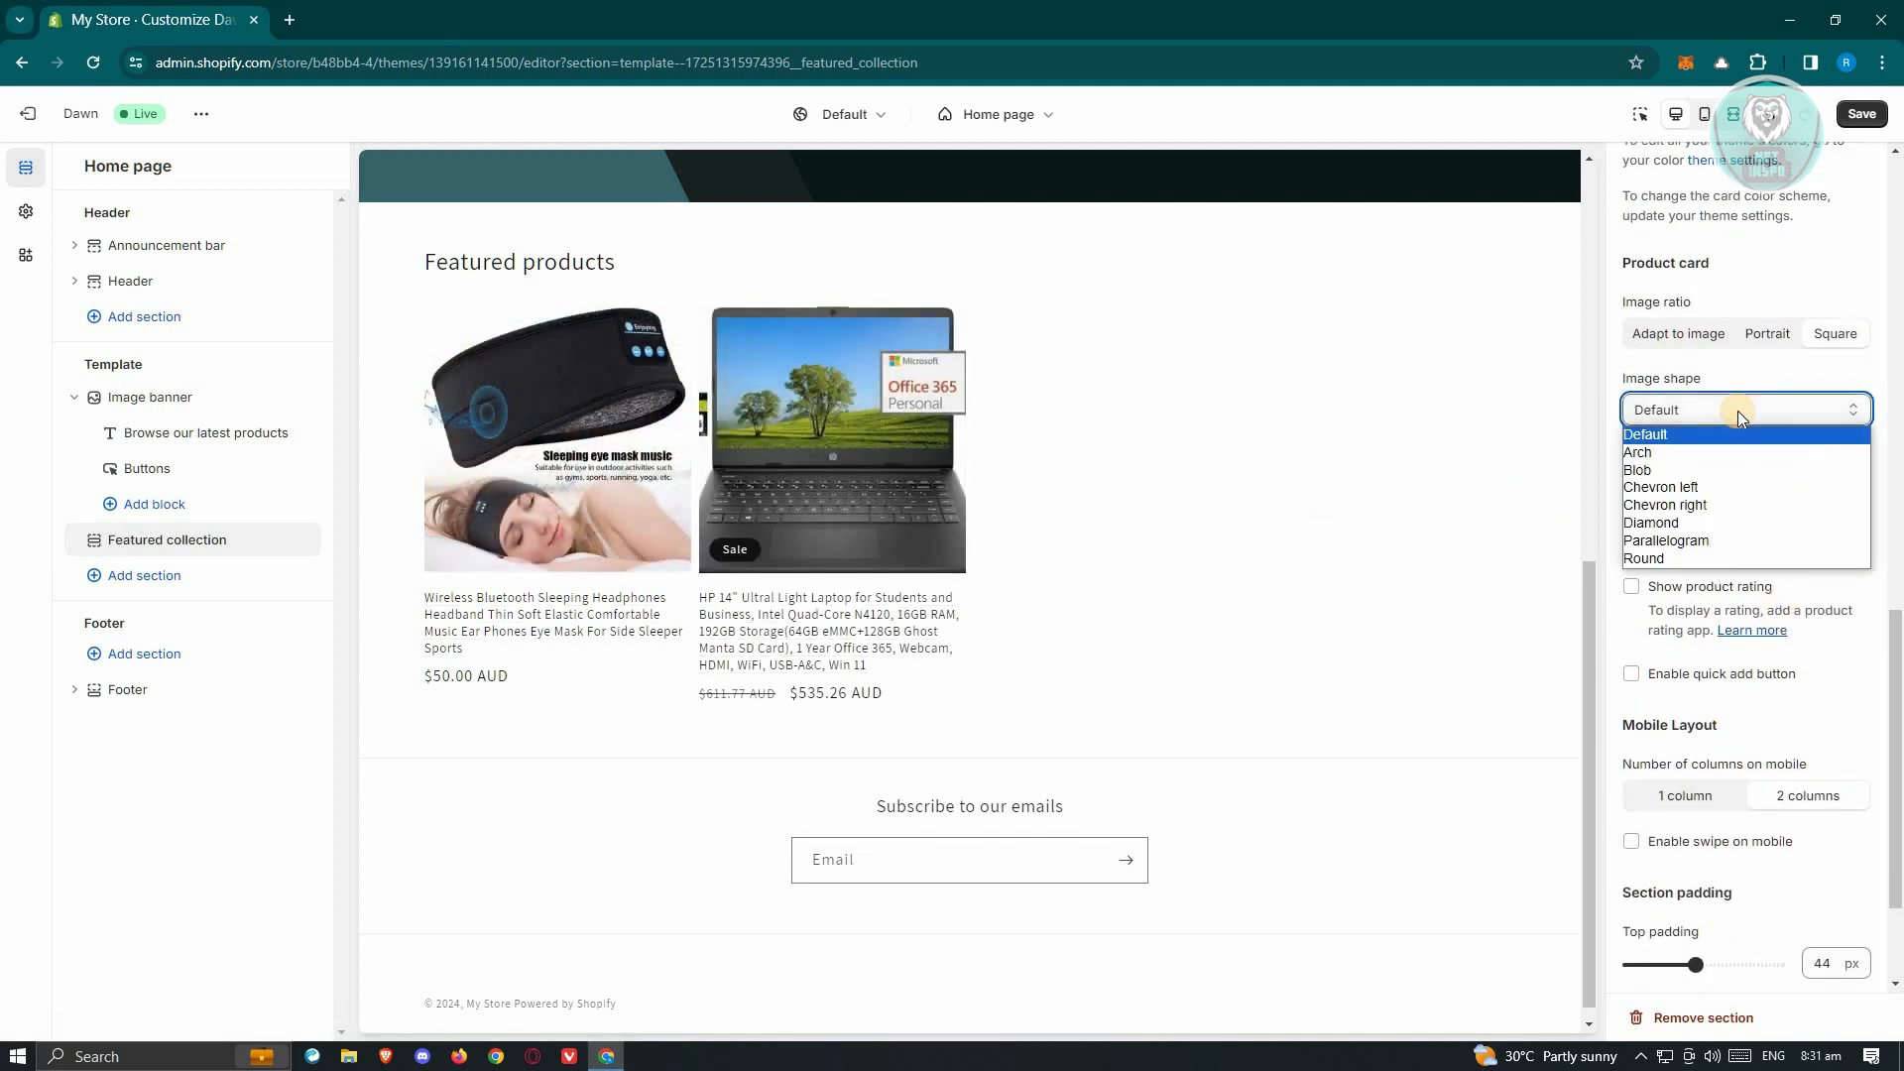
{"action": "left_click", "coordinate": [1643, 558]}
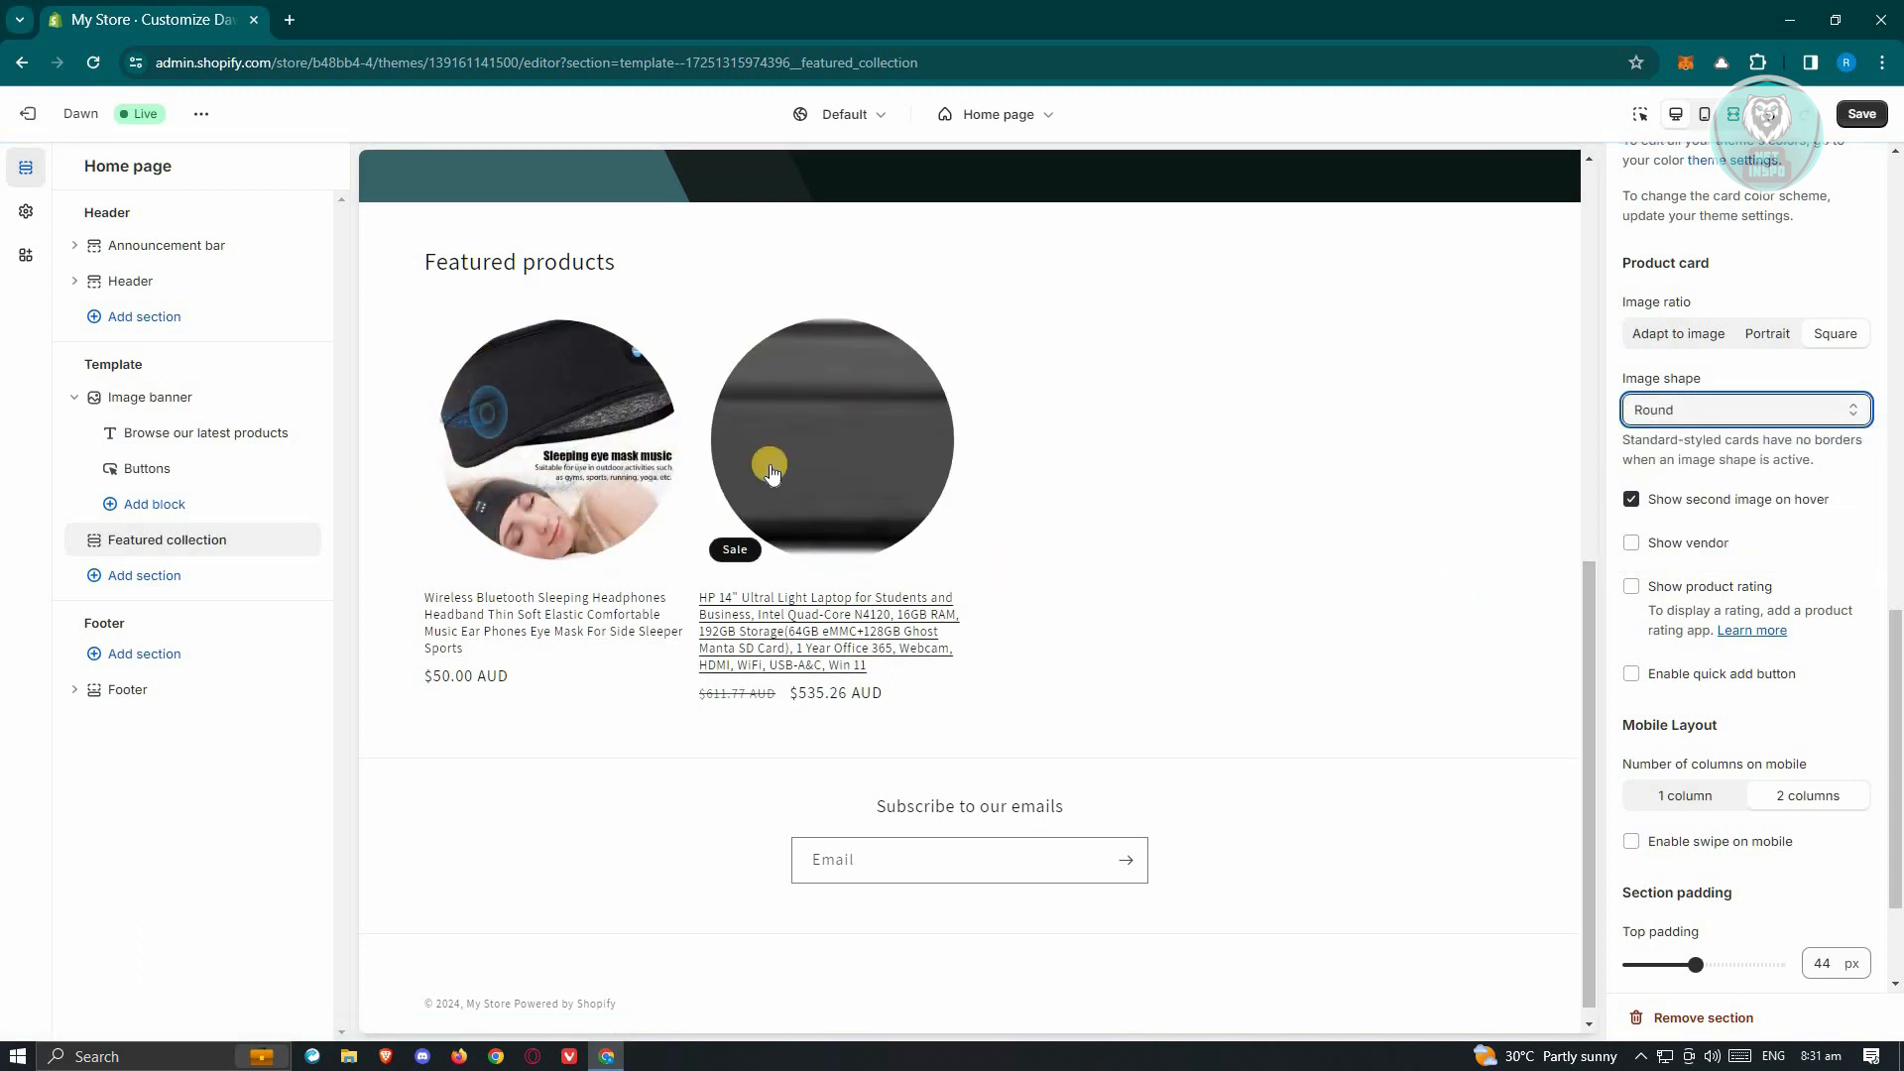
{"action": "left_click", "coordinate": [1718, 416]}
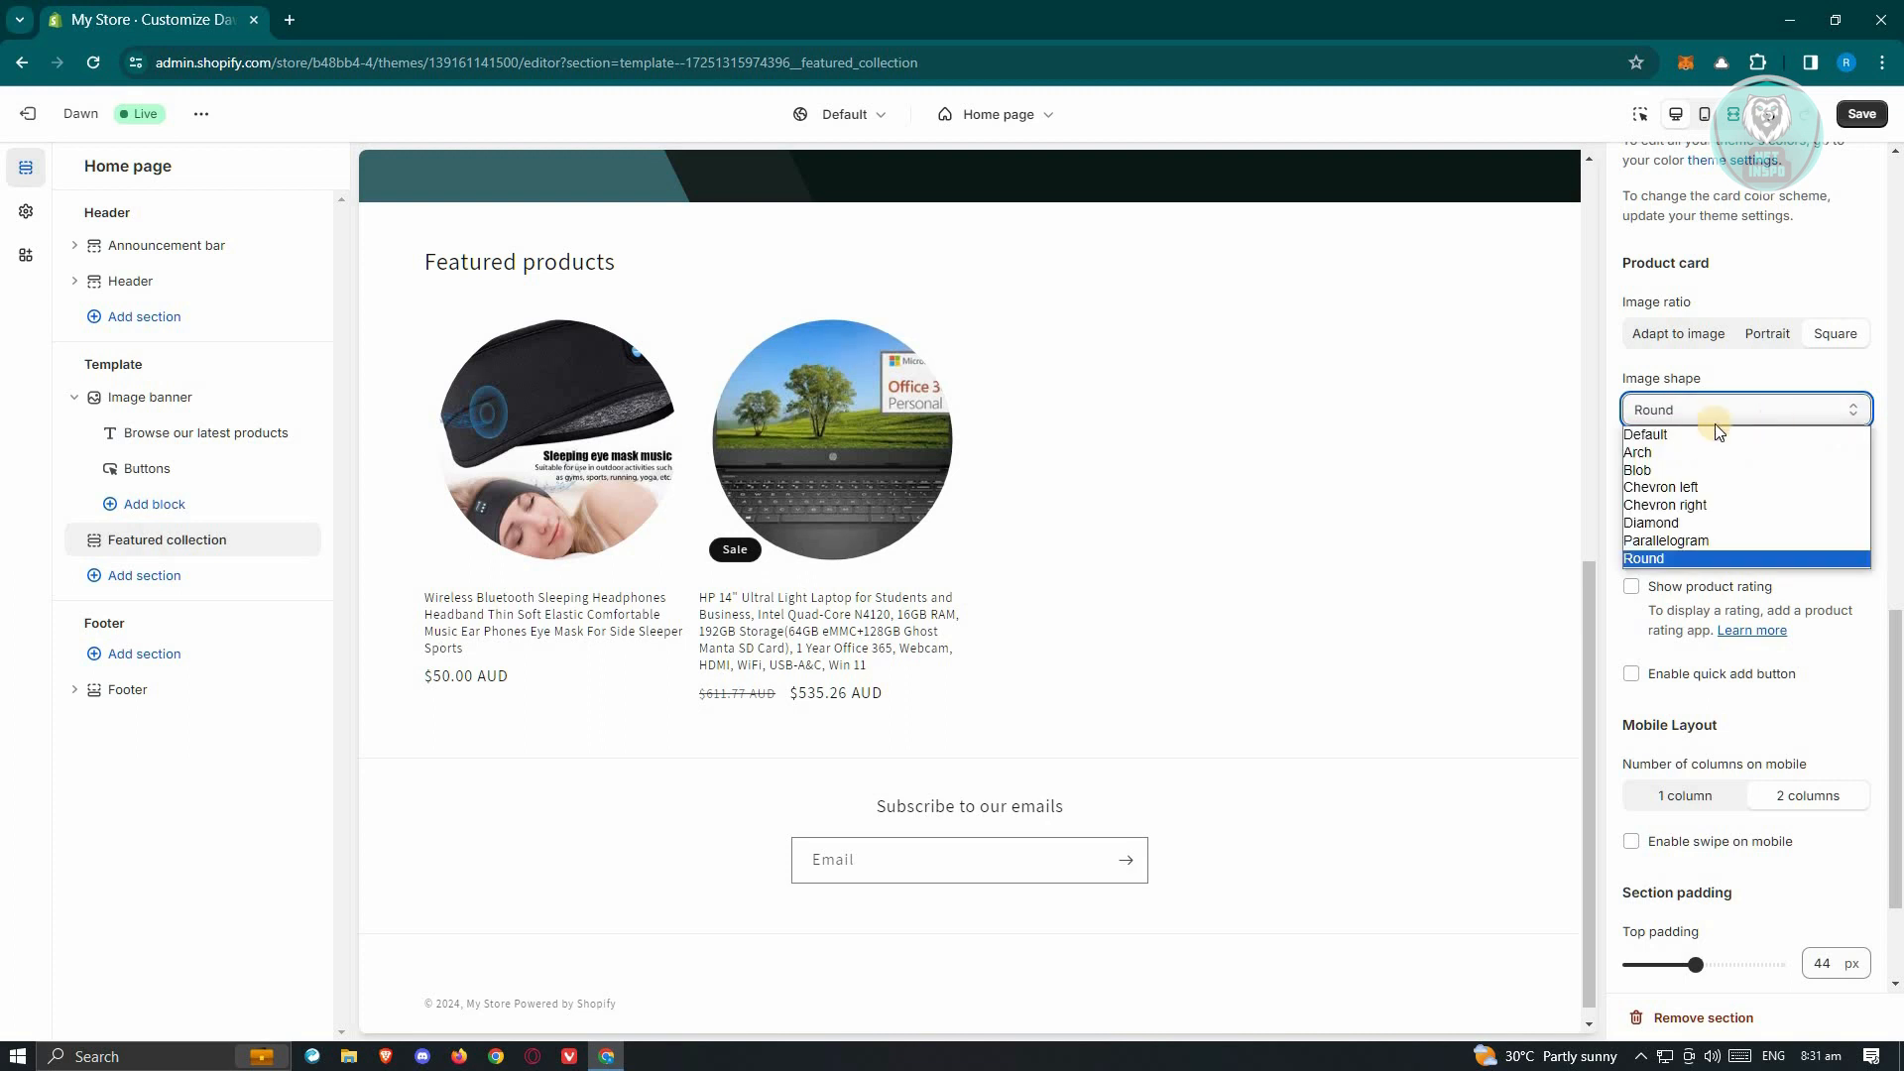
{"action": "left_click", "coordinate": [1715, 434]}
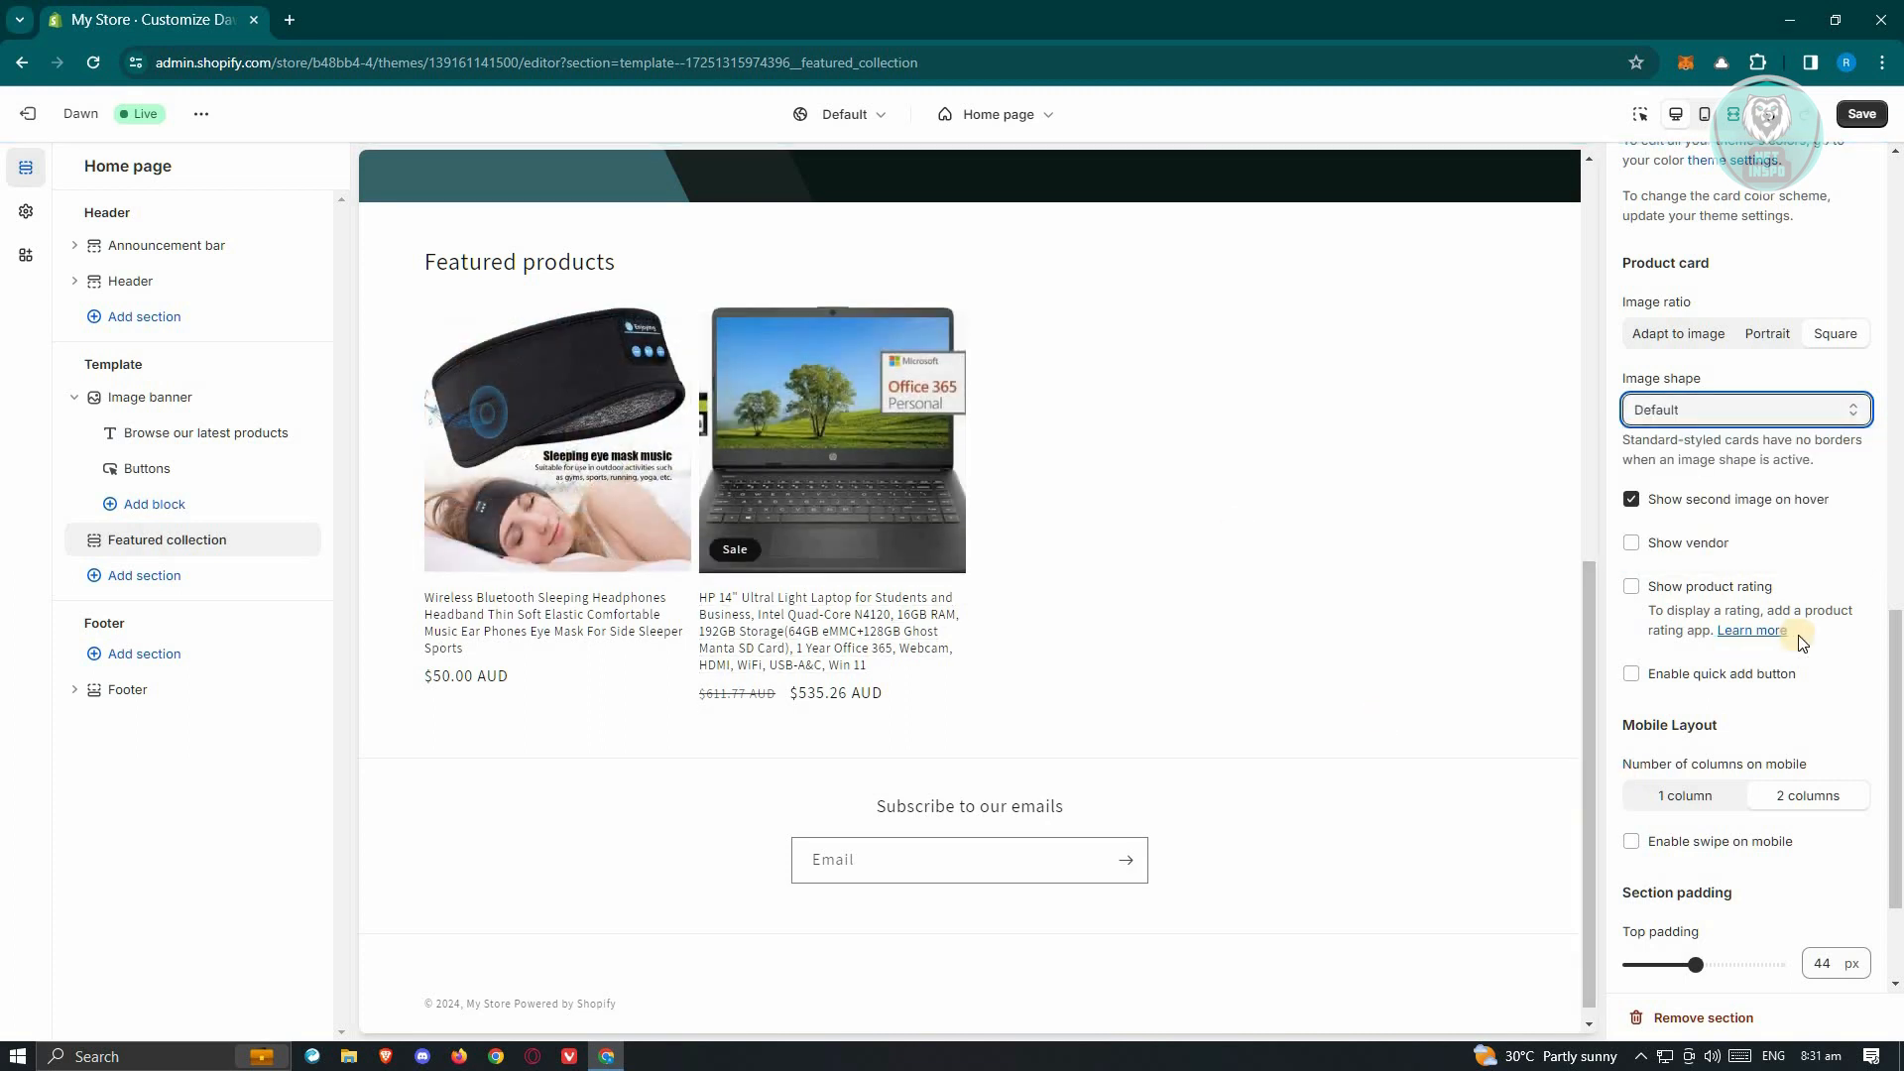
Expand the section's theme settings, try a page width of 1100 px and restore it to 1200 px.
{"action": "scroll", "coordinate": [1801, 643], "scroll_direction": "down", "scroll_amount": 2}
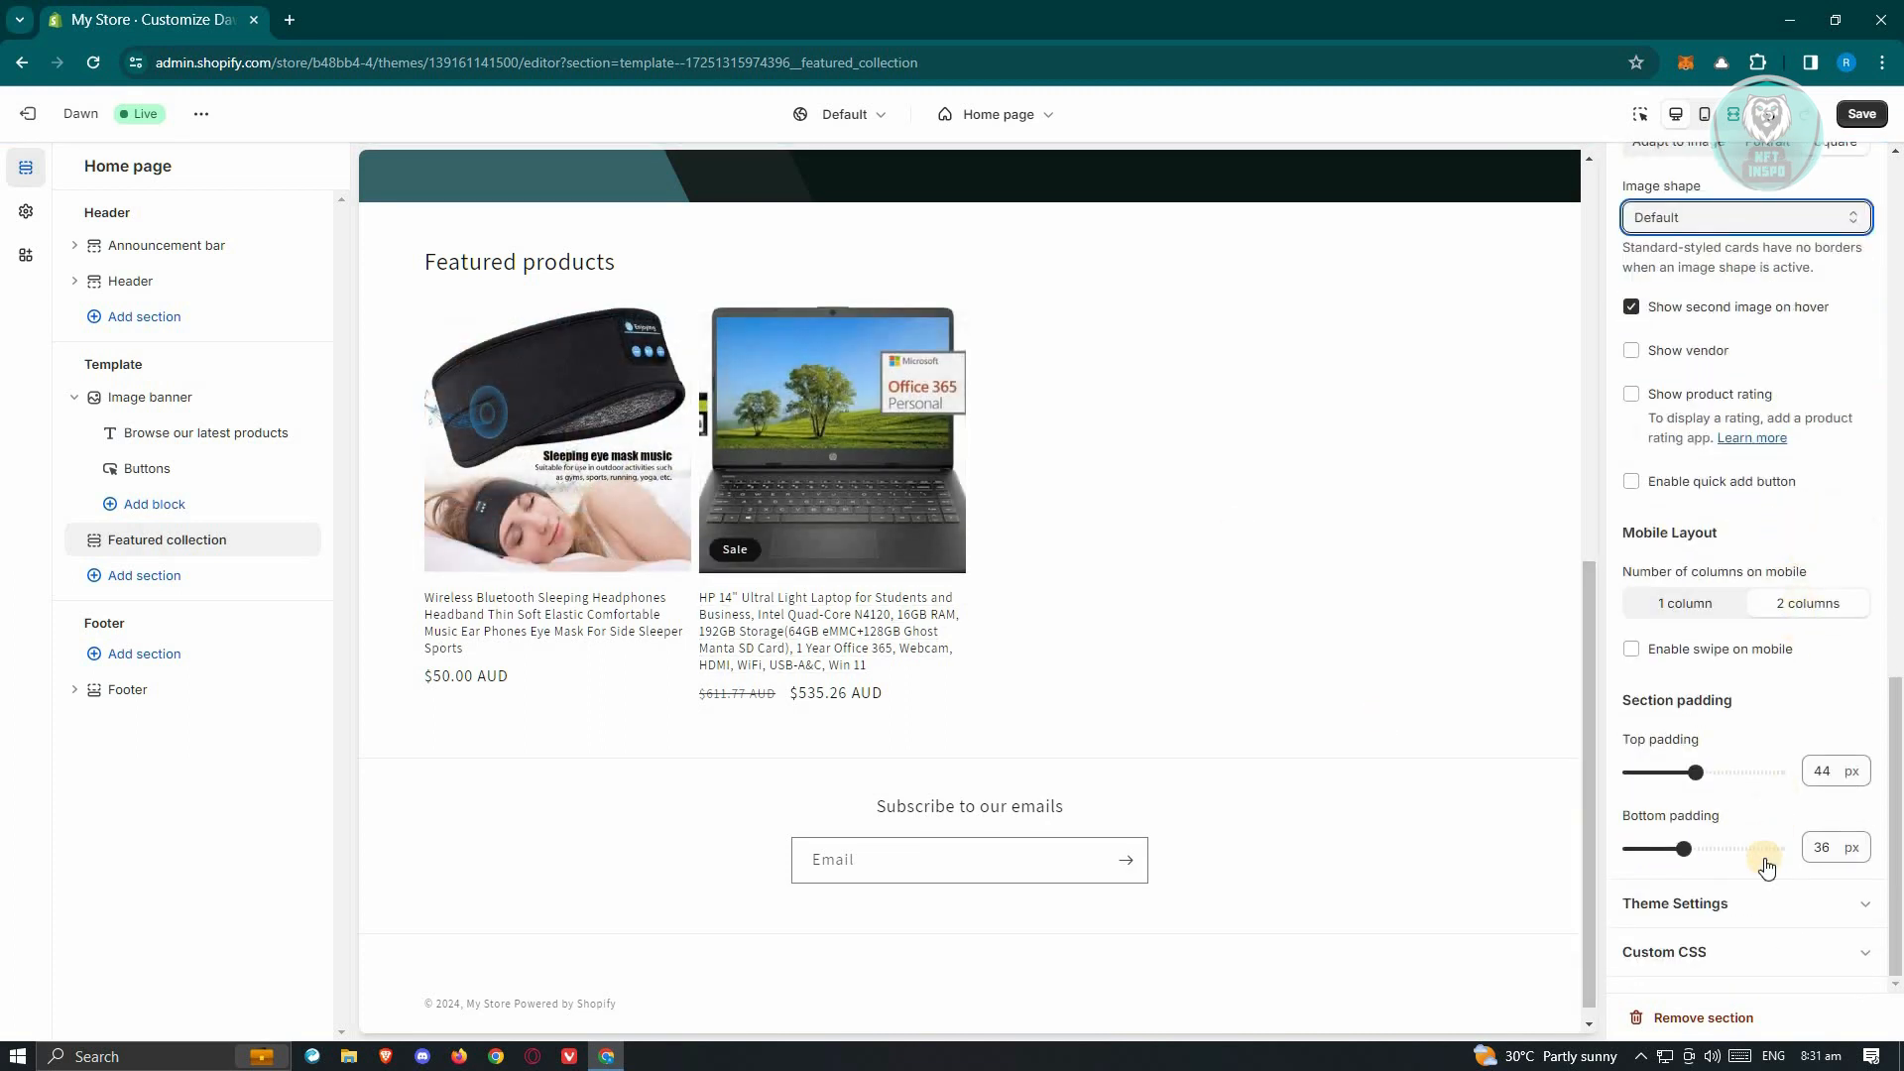
{"action": "left_click", "coordinate": [1745, 902]}
{"action": "scroll", "coordinate": [1706, 387], "scroll_direction": "down", "scroll_amount": 5}
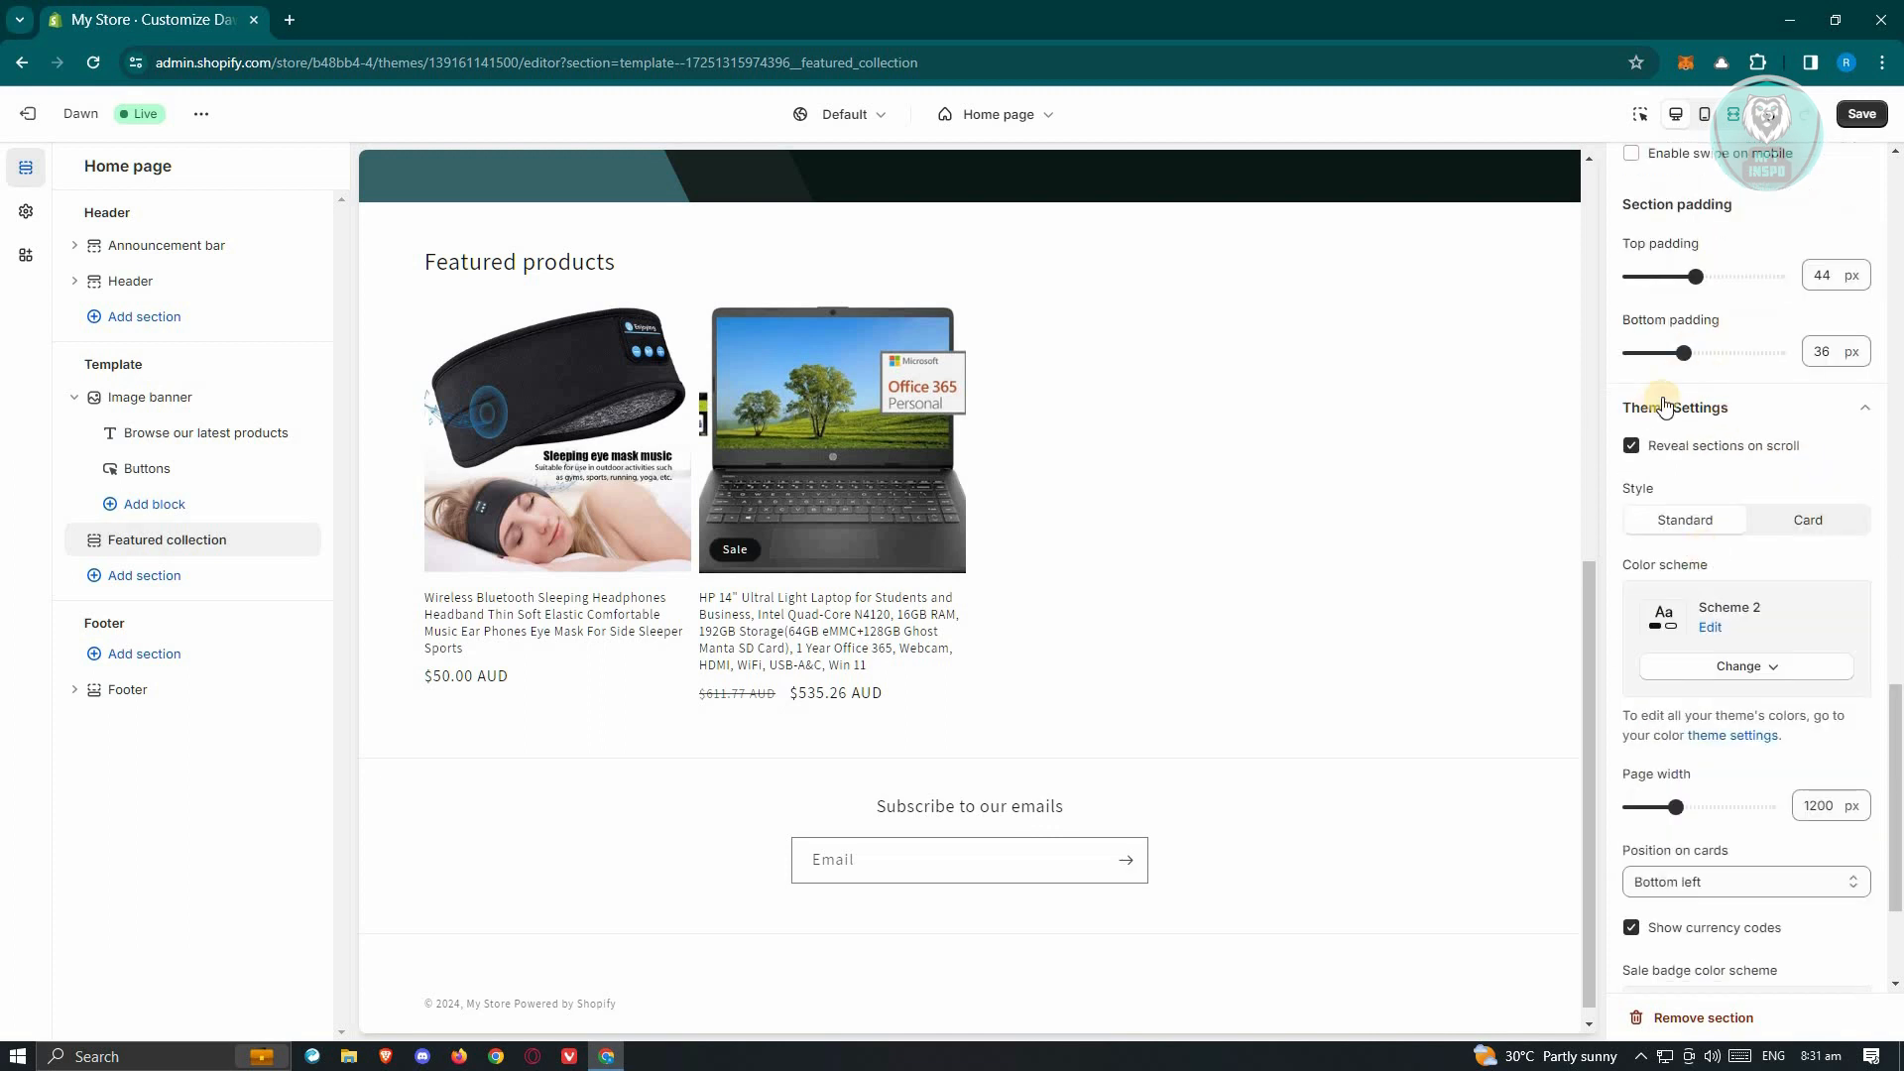
{"action": "scroll", "coordinate": [1686, 412], "scroll_direction": "down", "scroll_amount": 3}
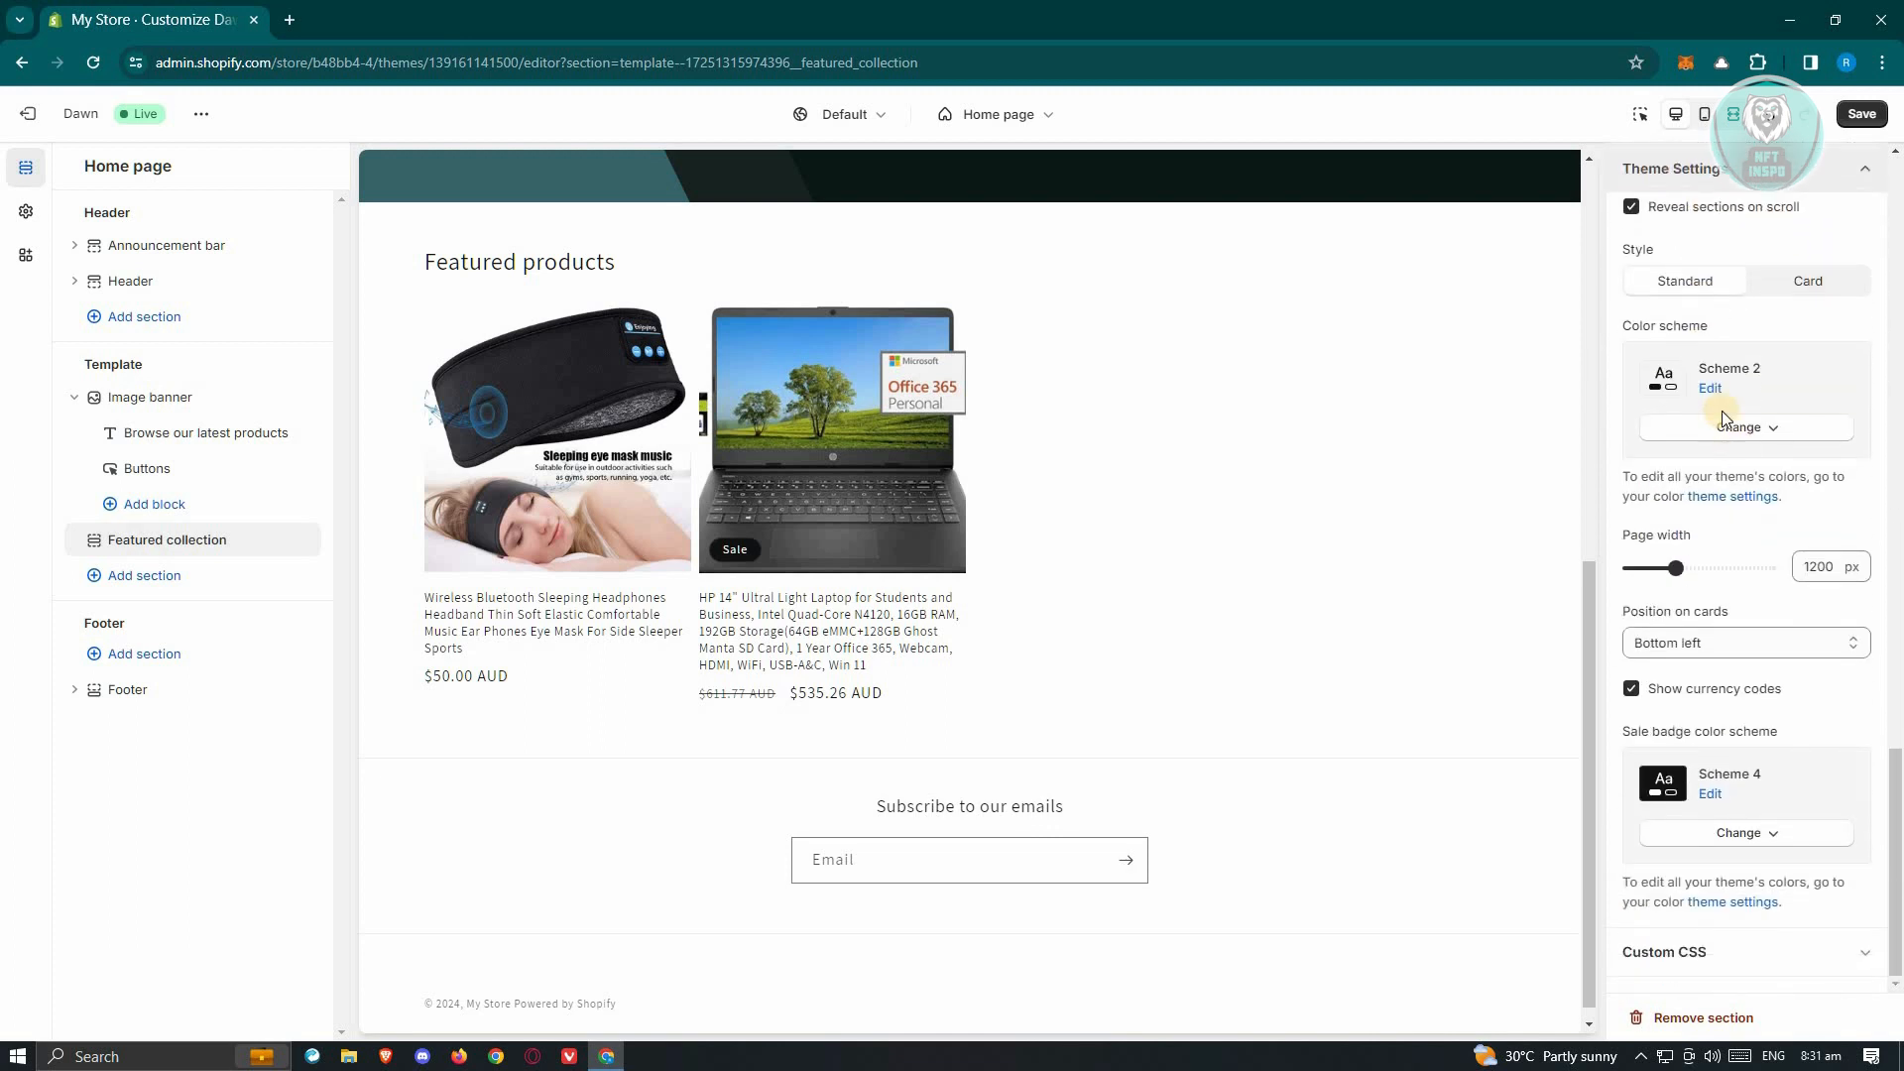
{"action": "left_click_drag", "start_coordinate": [1676, 568], "coordinate": [1651, 566]}
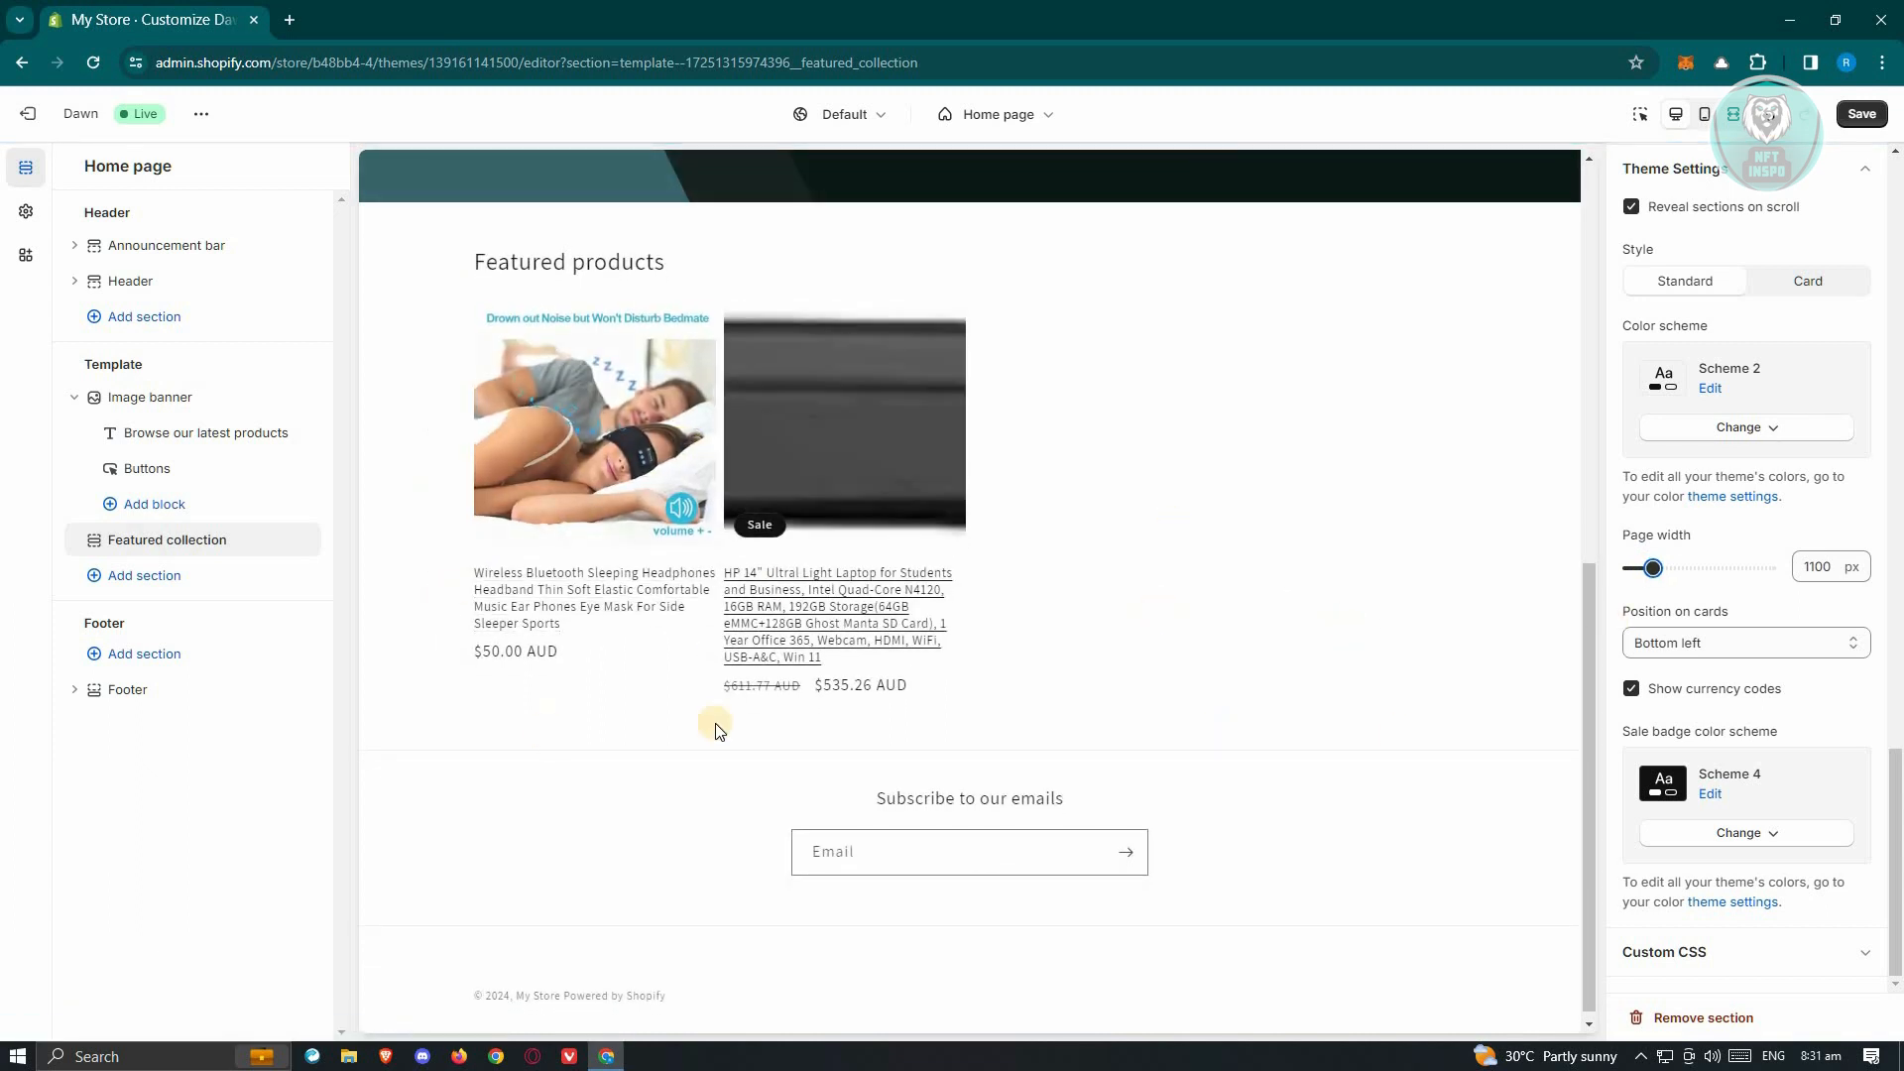
{"action": "left_click_drag", "start_coordinate": [1652, 570], "coordinate": [1676, 569]}
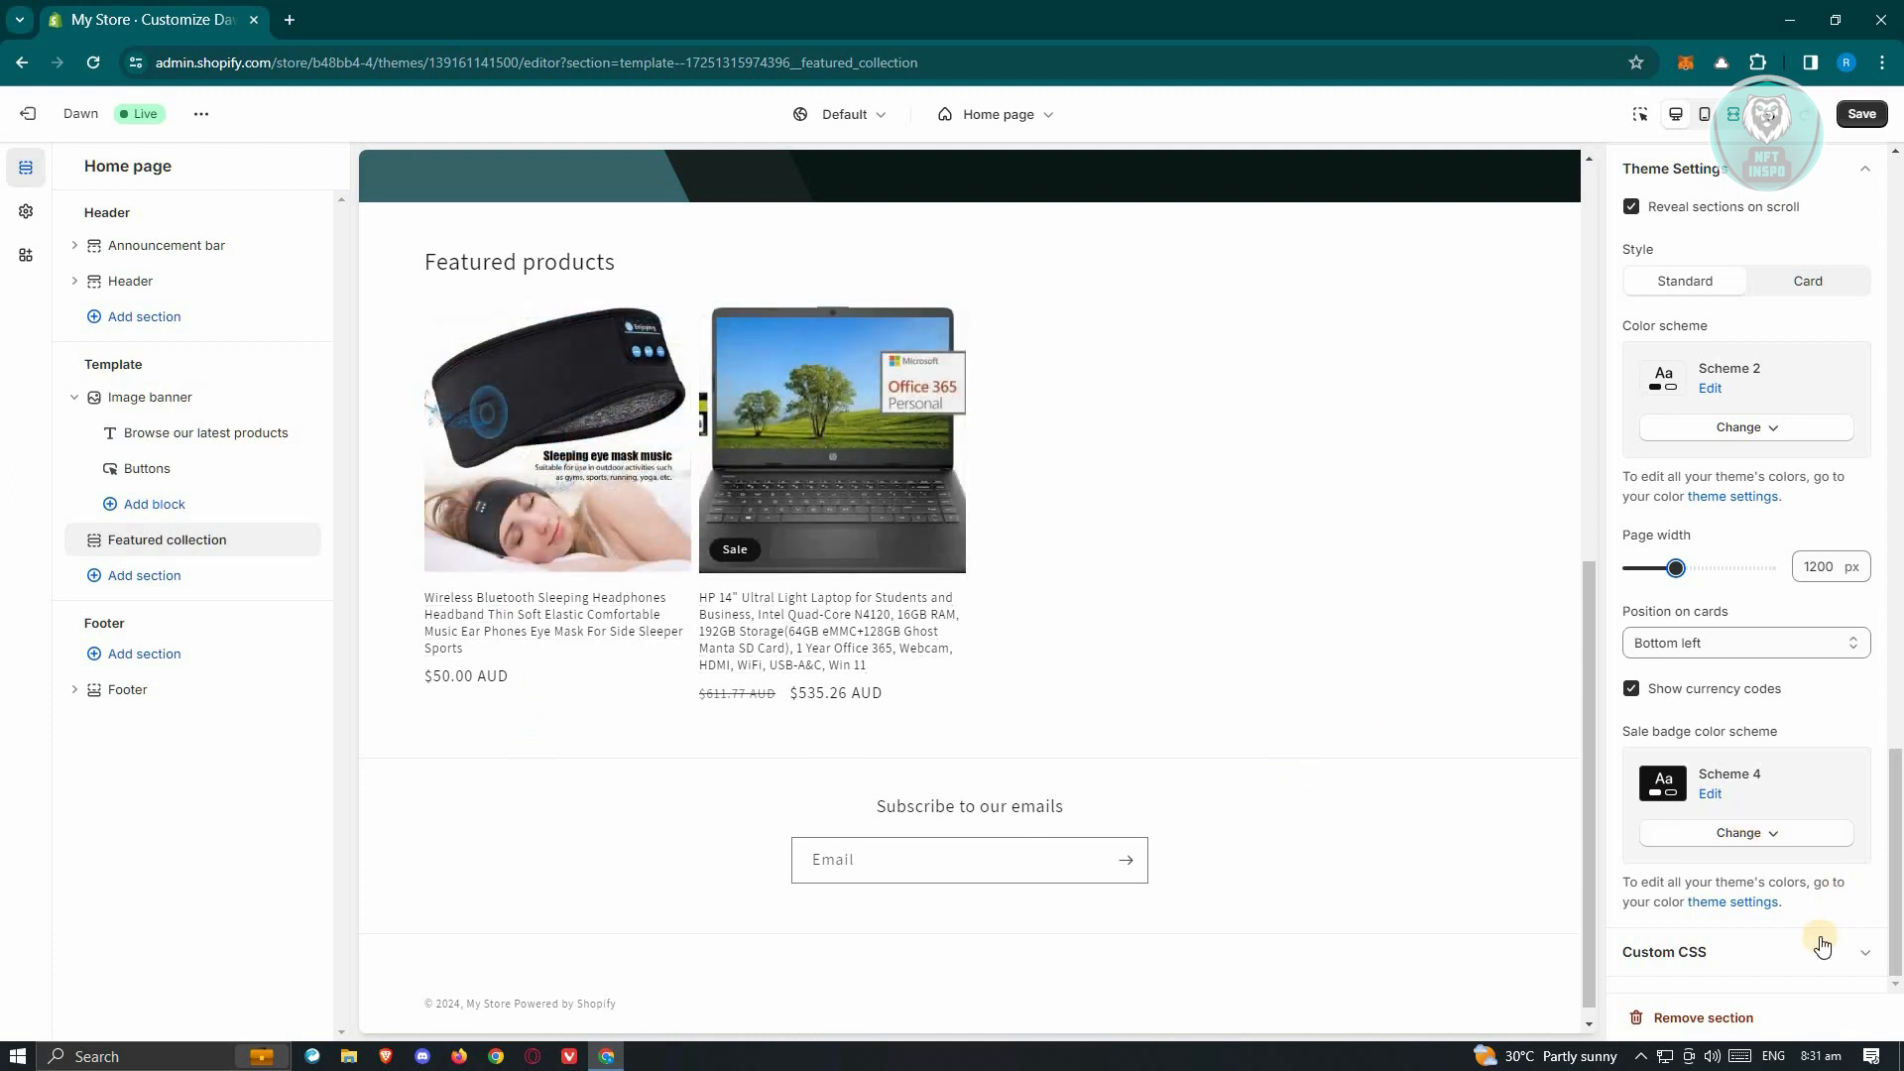
Expand the section's Custom CSS editor and inspect the laptop product card with the browser's developer tools.
{"action": "left_click", "coordinate": [1702, 952]}
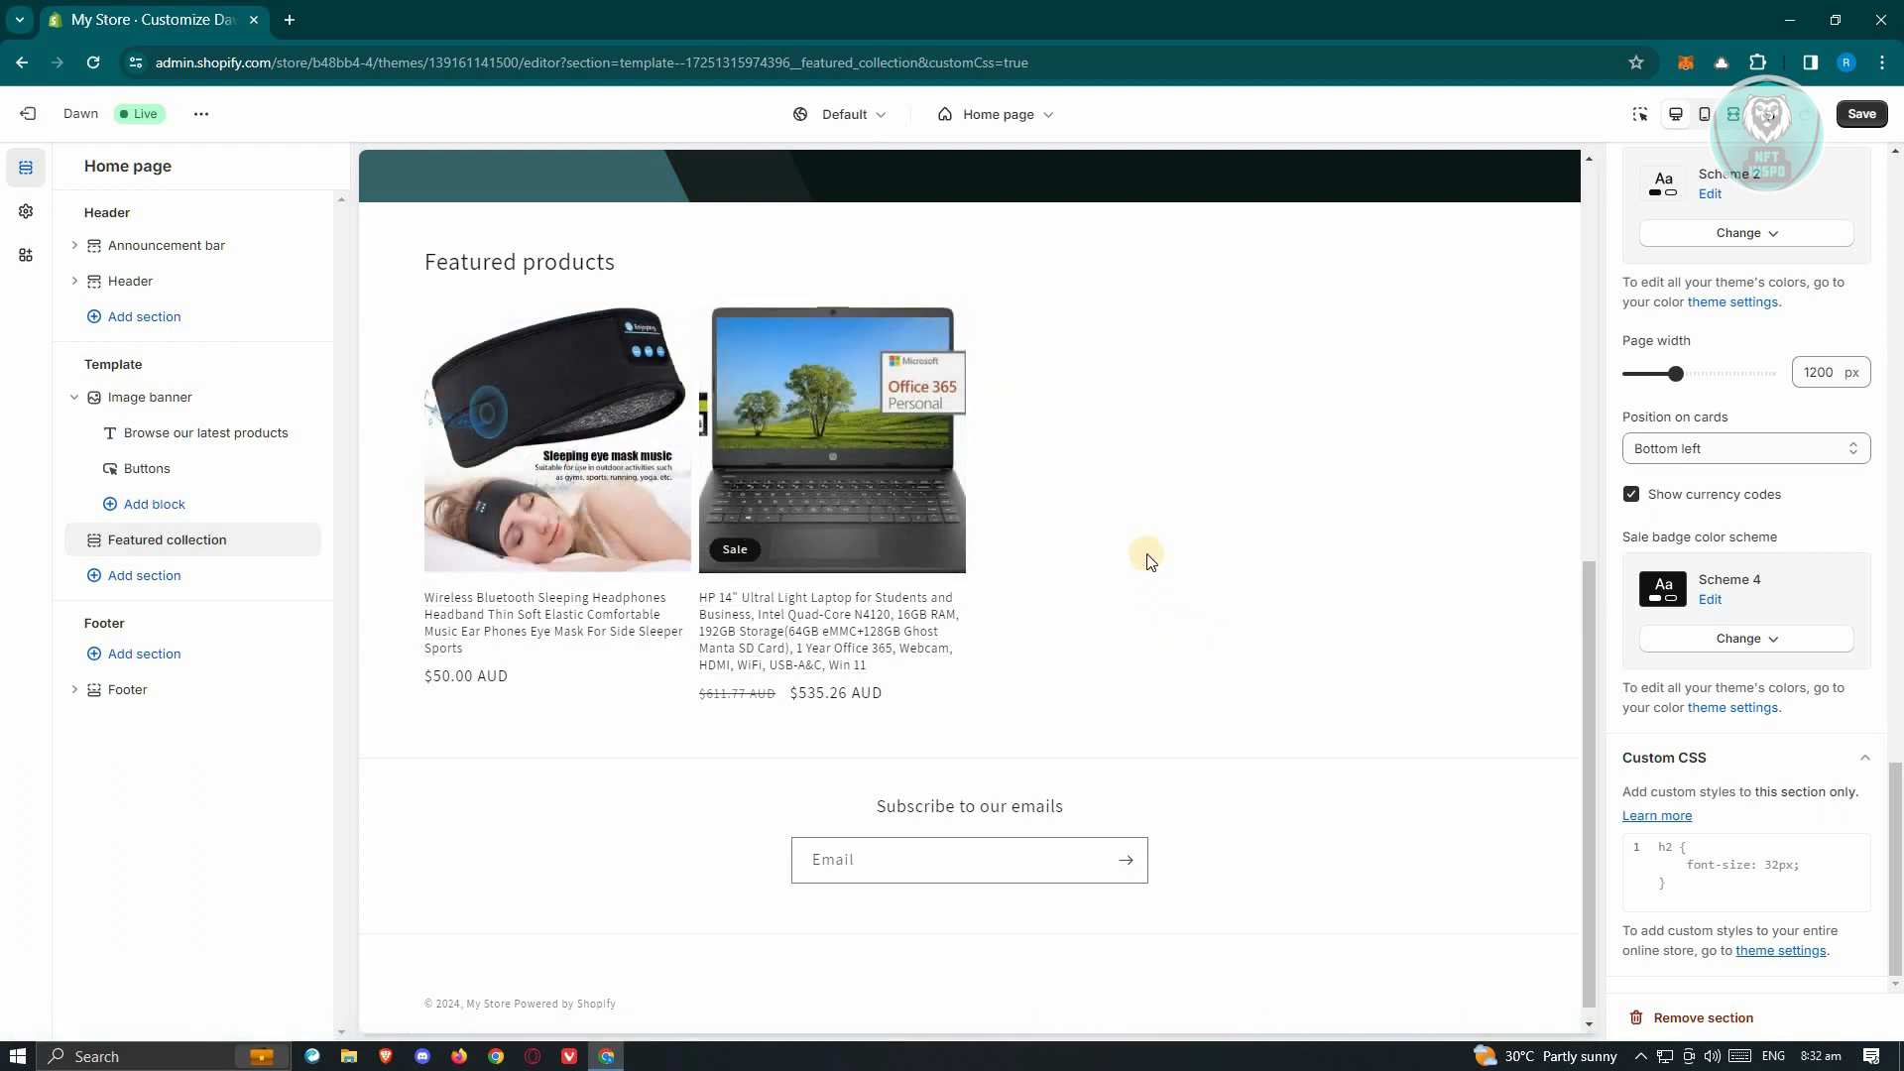
{"action": "right_click", "coordinate": [1120, 454]}
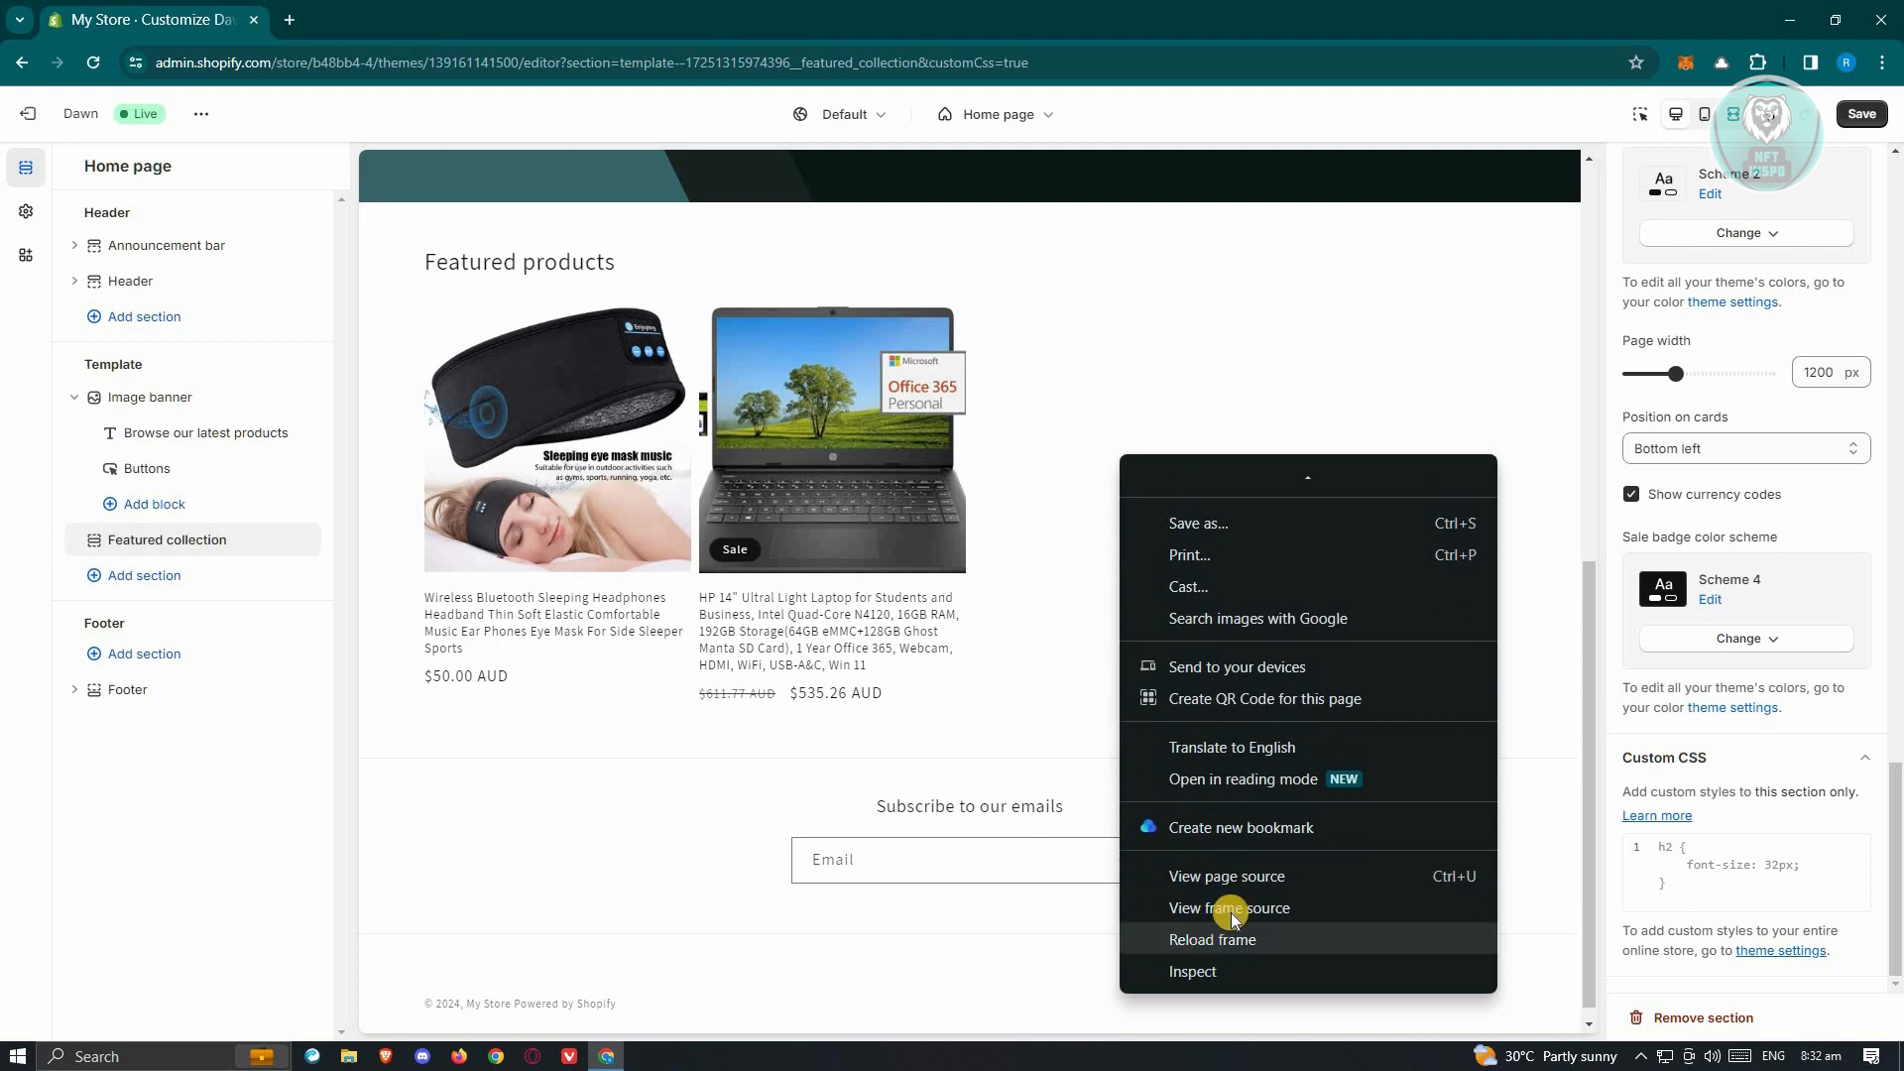
{"action": "left_click", "coordinate": [1182, 977]}
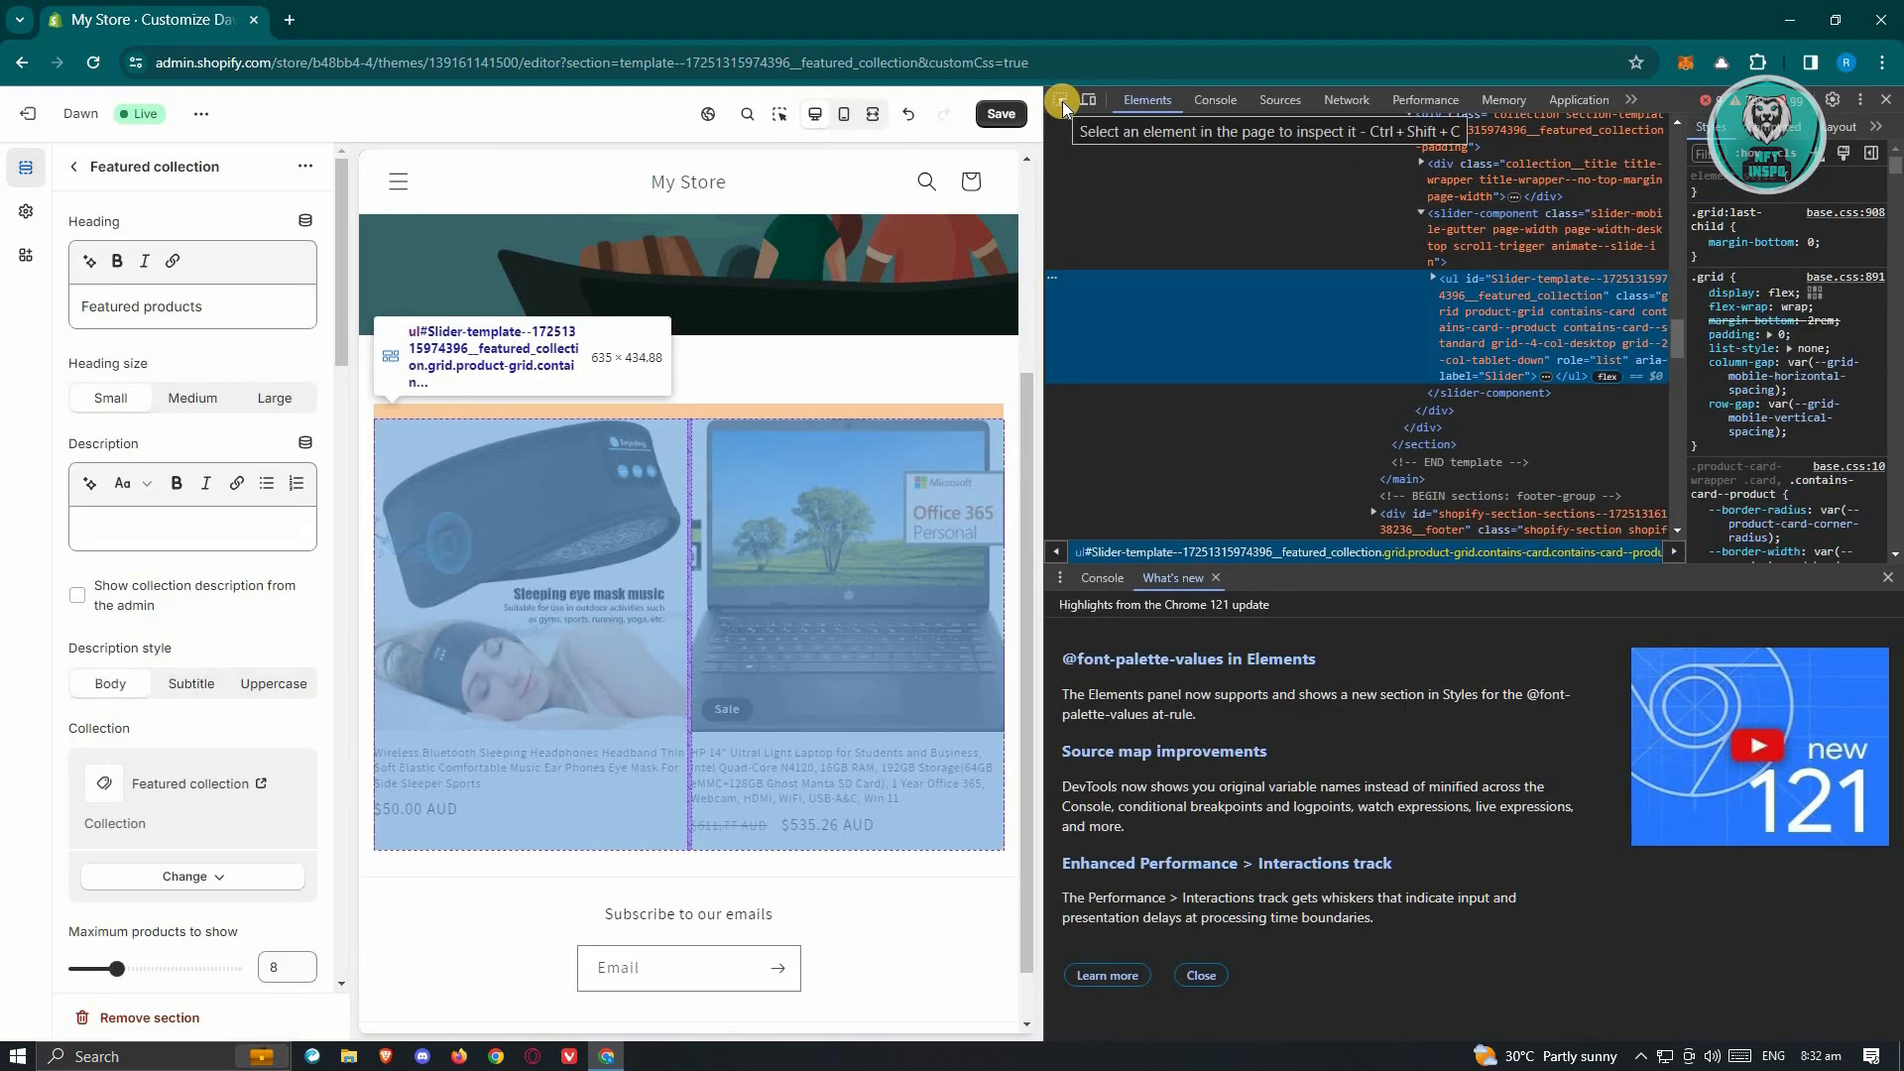
{"action": "left_click", "coordinate": [1060, 100]}
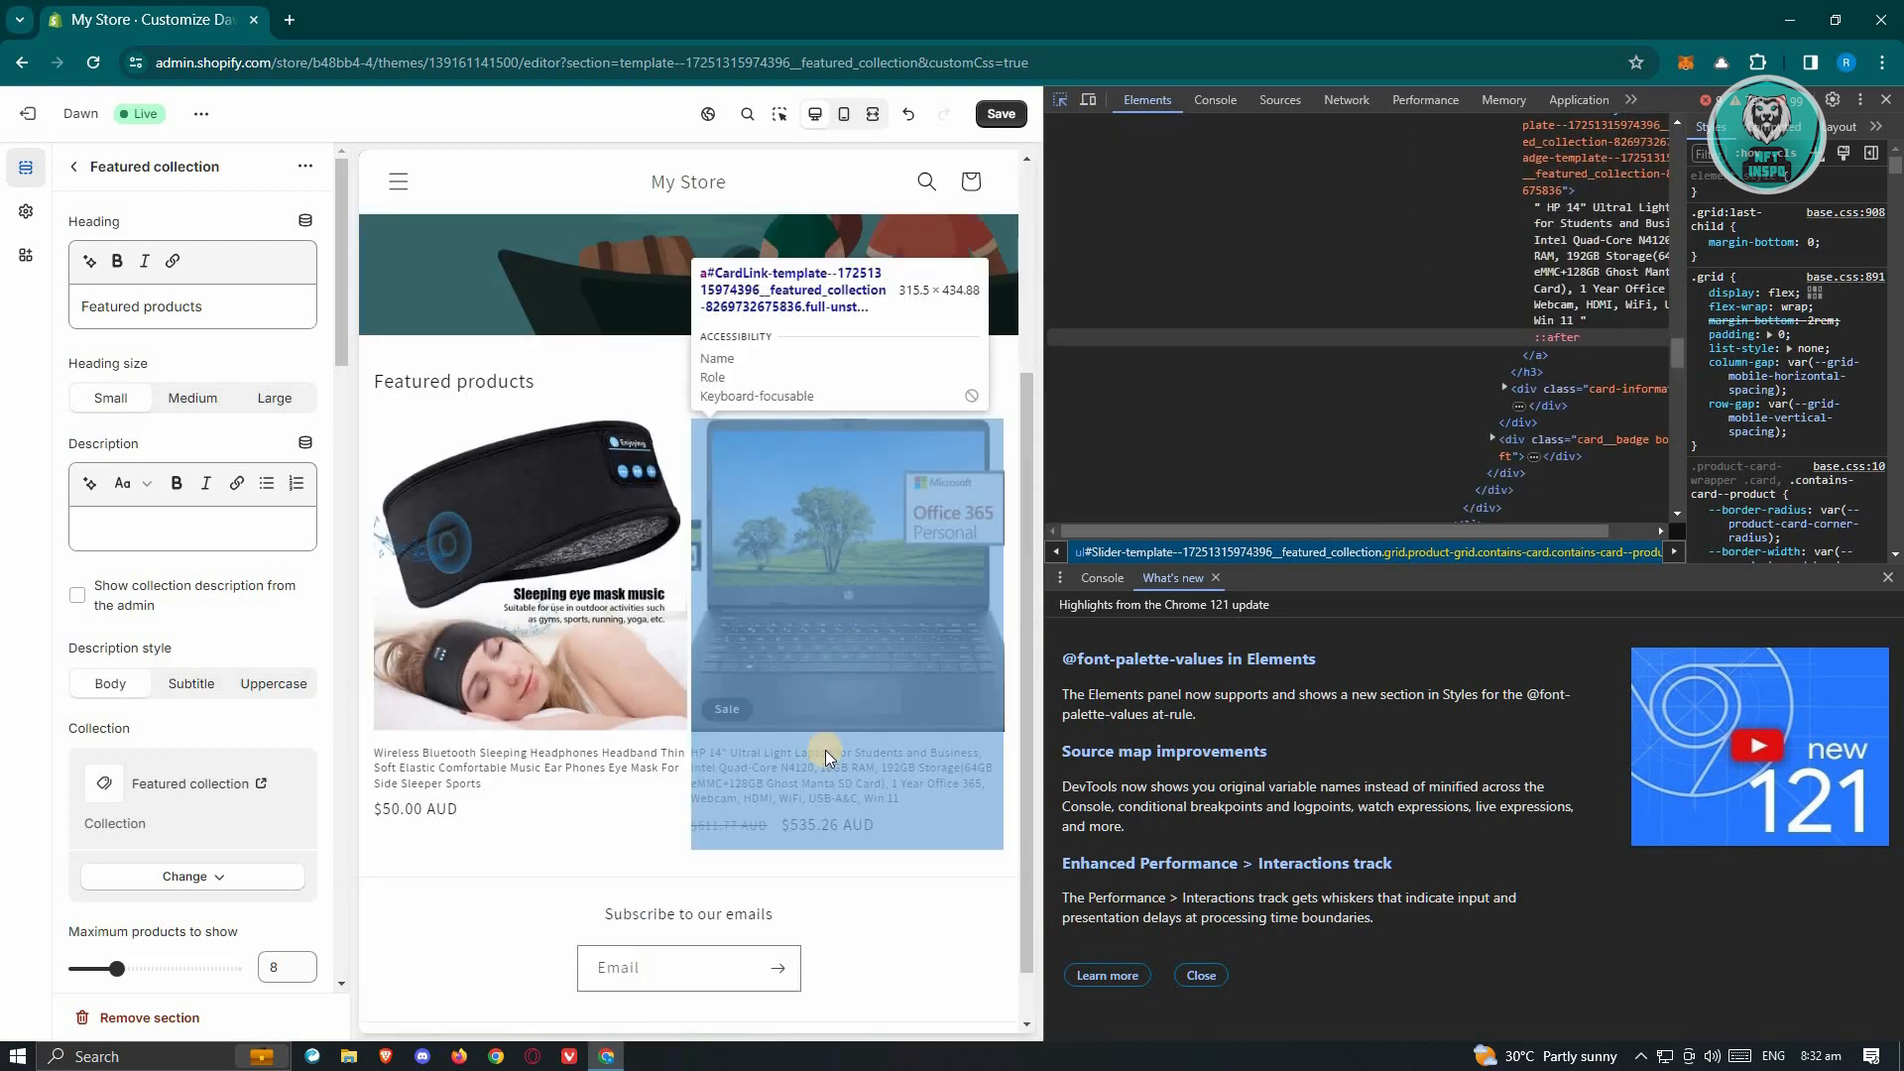
{"action": "left_click", "coordinate": [967, 808]}
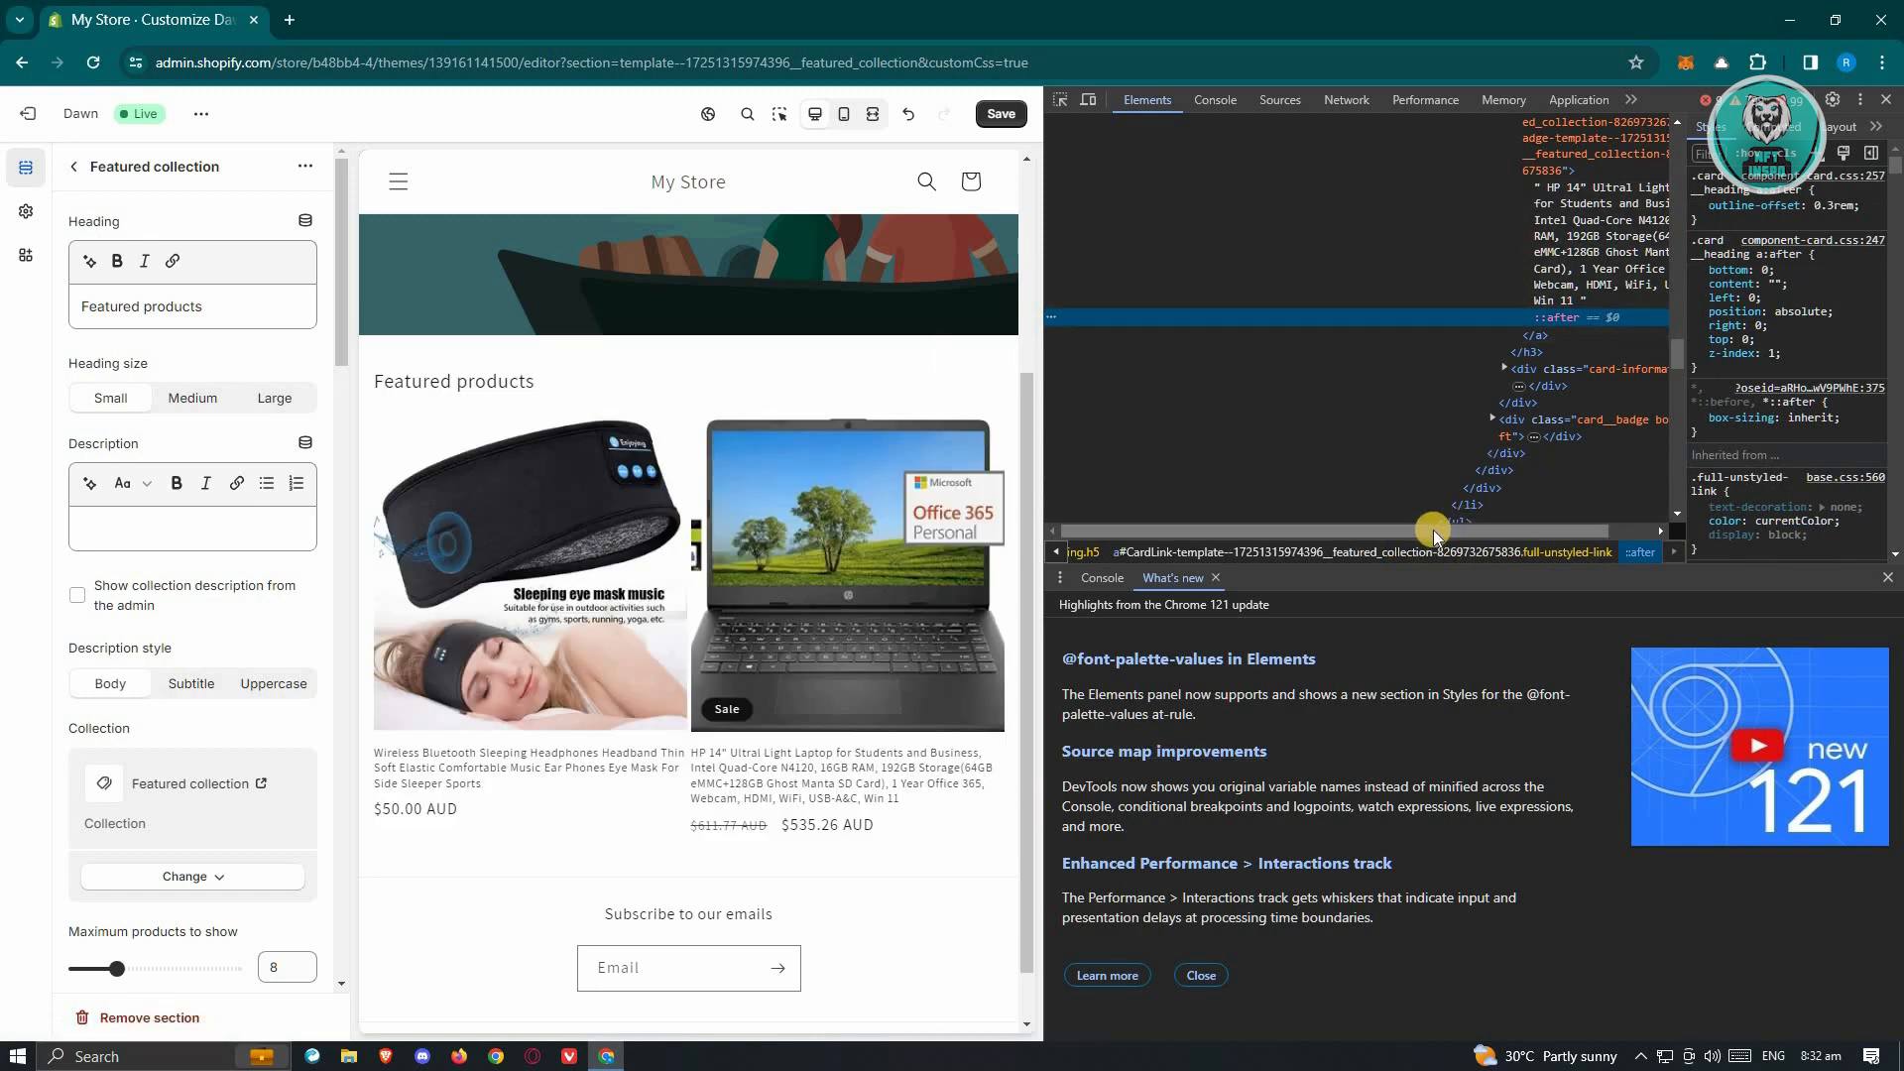
Locate the card__inner class of the laptop's image container in the page markup, and close the developer tools.
{"action": "left_click_drag", "start_coordinate": [1413, 528], "coordinate": [1557, 527]}
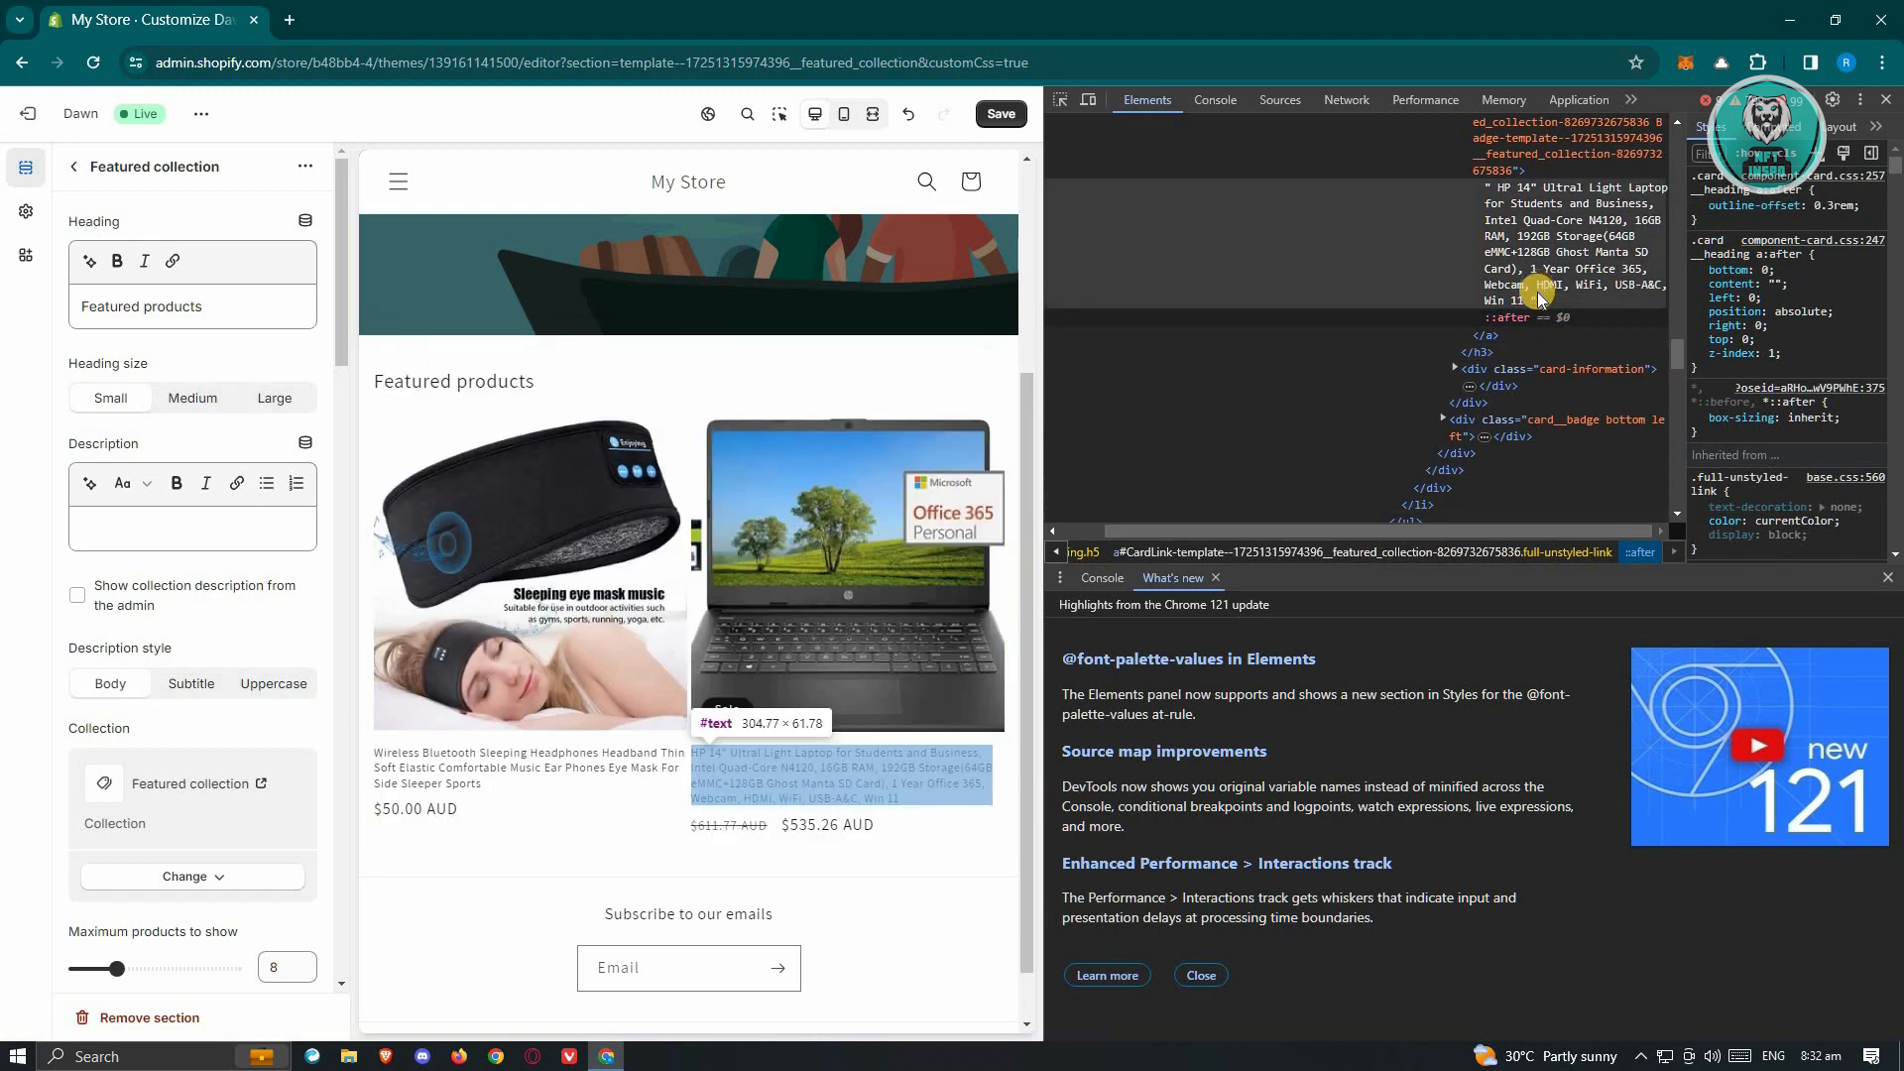
{"action": "scroll", "coordinate": [1537, 306], "scroll_direction": "up", "scroll_amount": 3}
{"action": "scroll", "coordinate": [1525, 372], "scroll_direction": "up", "scroll_amount": 2}
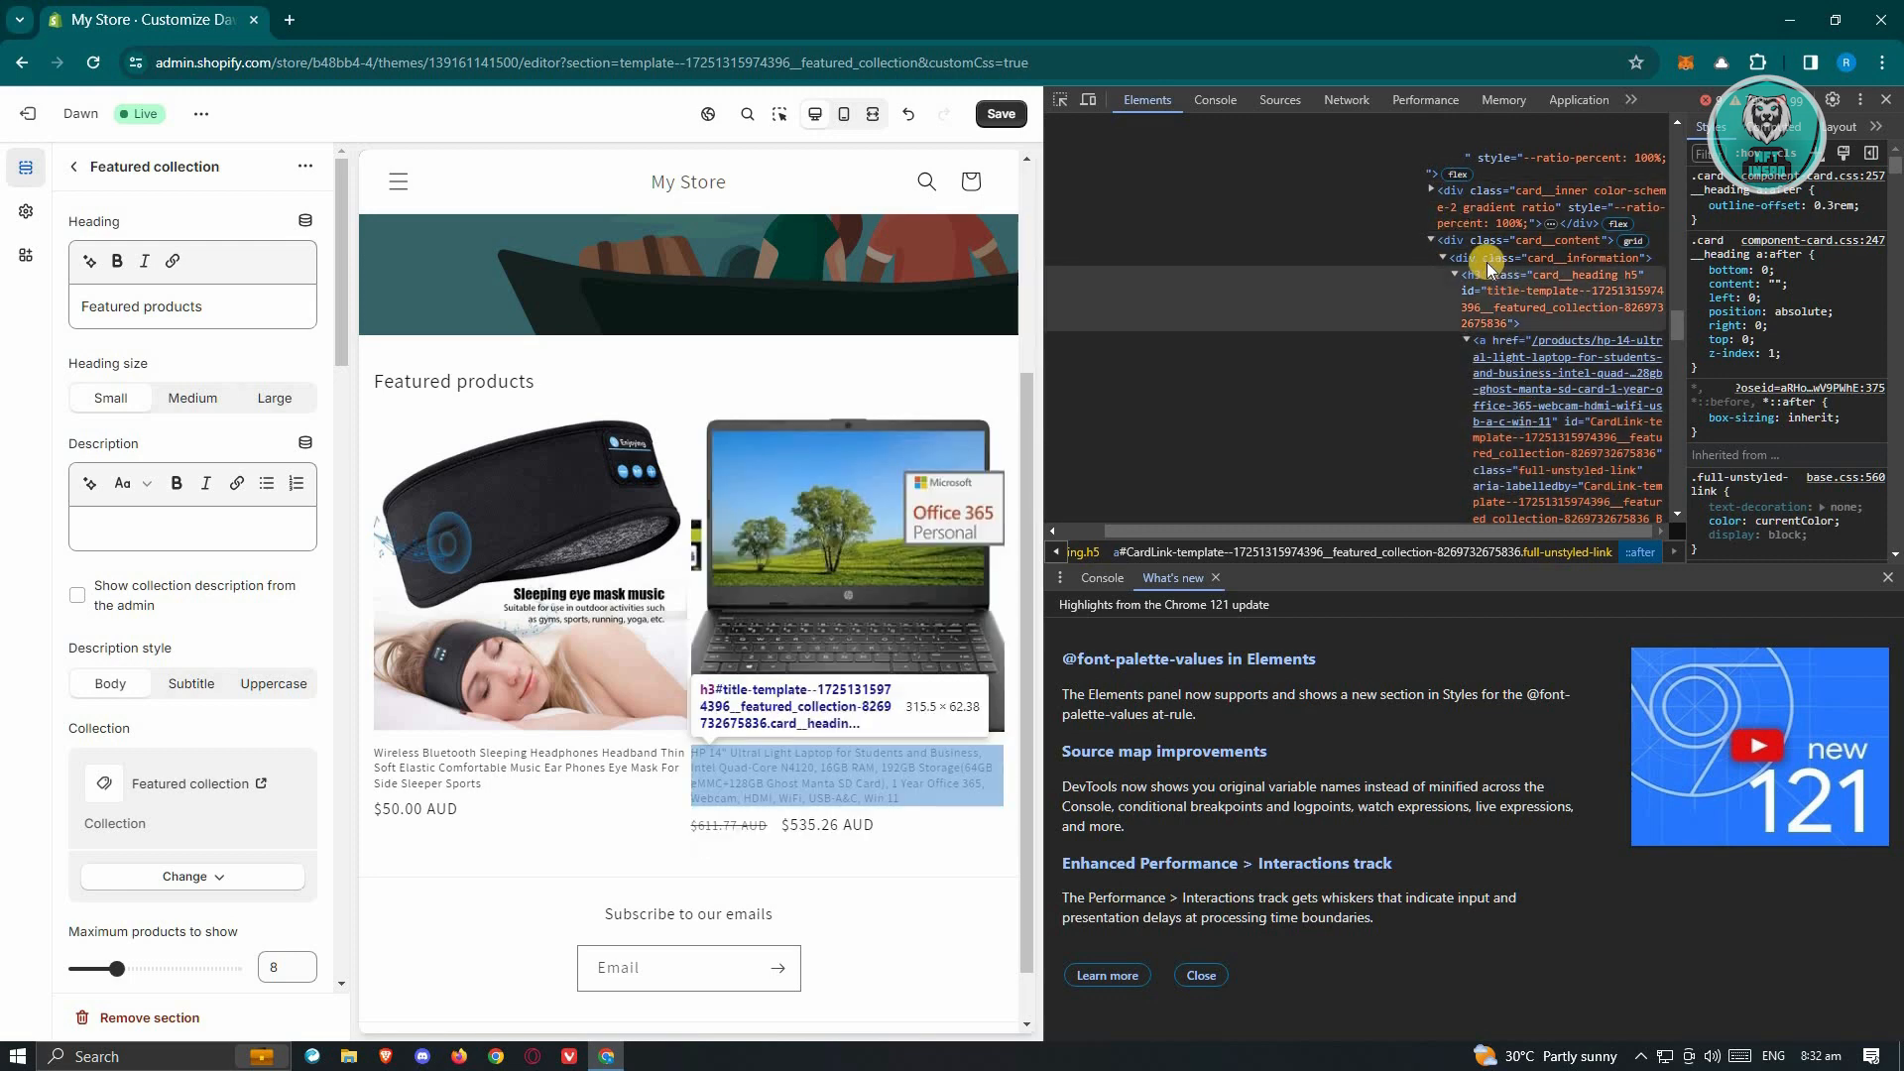
{"action": "scroll", "coordinate": [1488, 312], "scroll_direction": "up", "scroll_amount": 2}
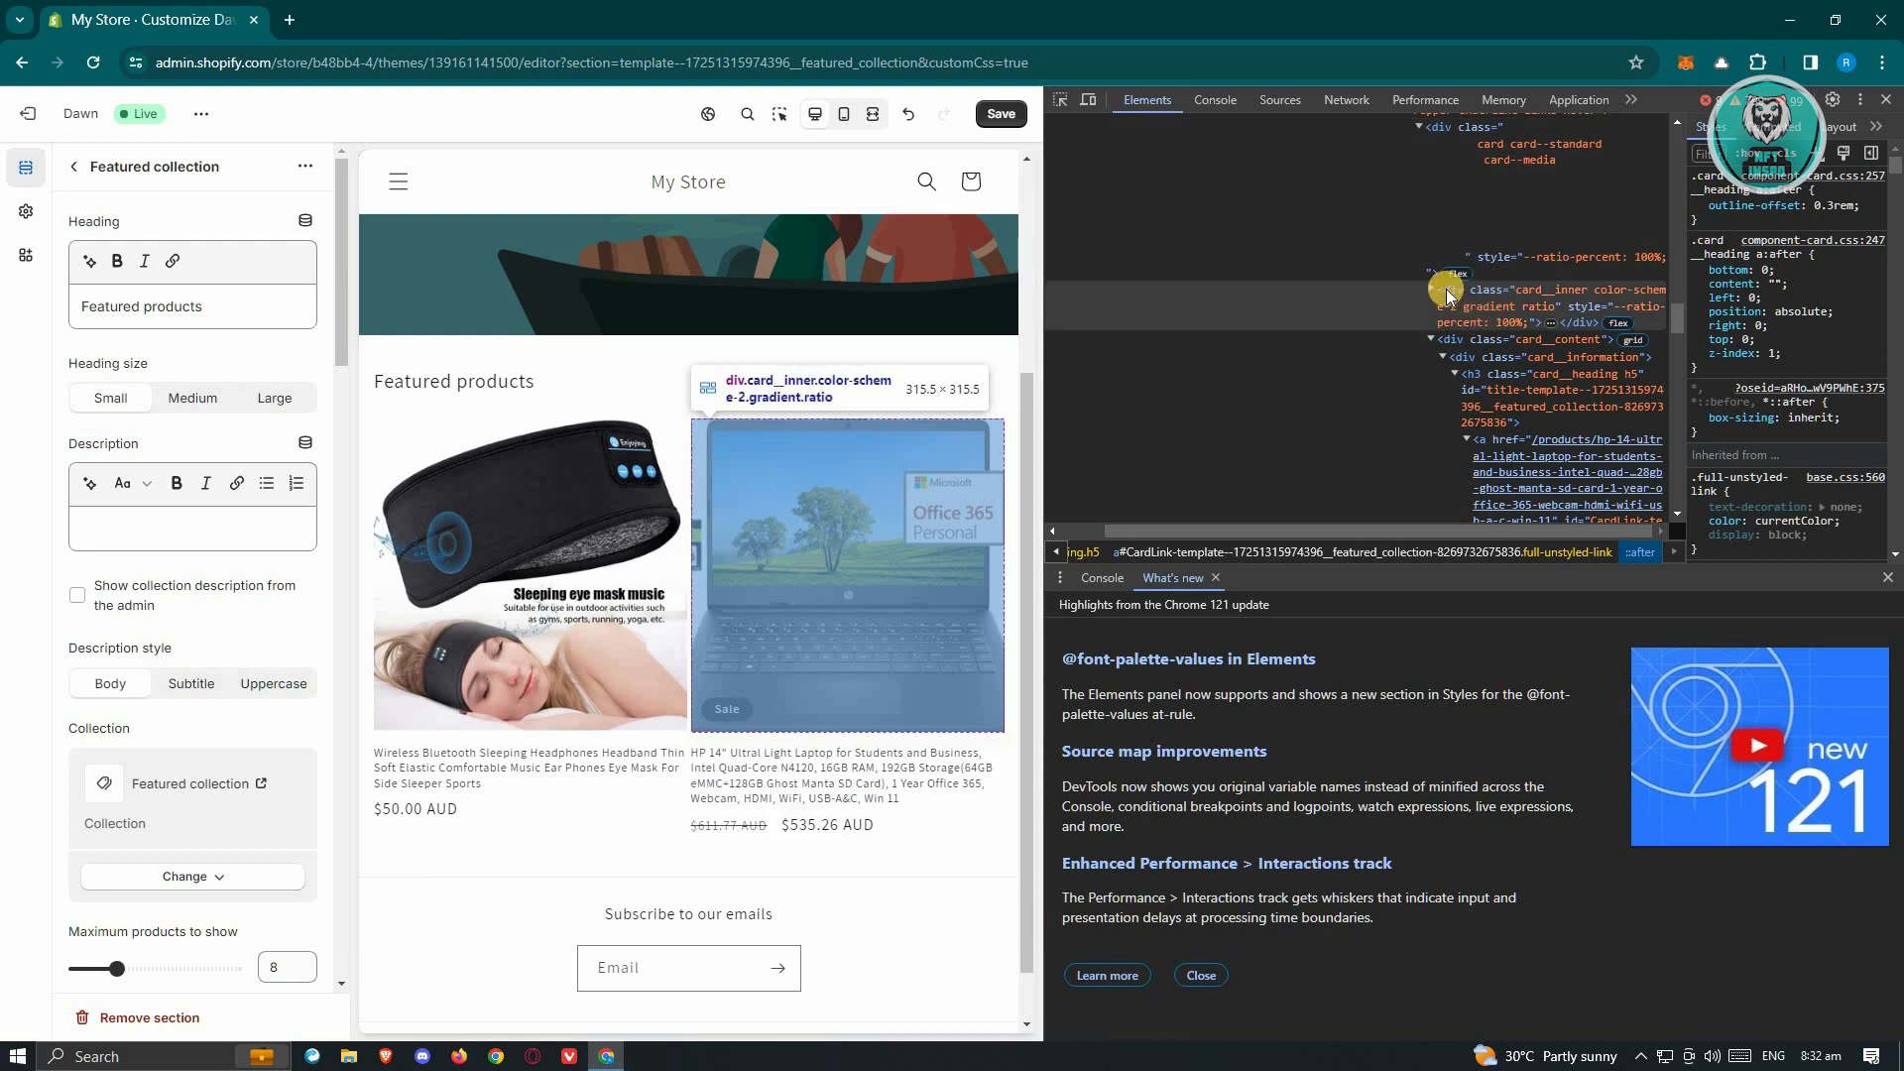
{"action": "double_click", "coordinate": [1538, 290]}
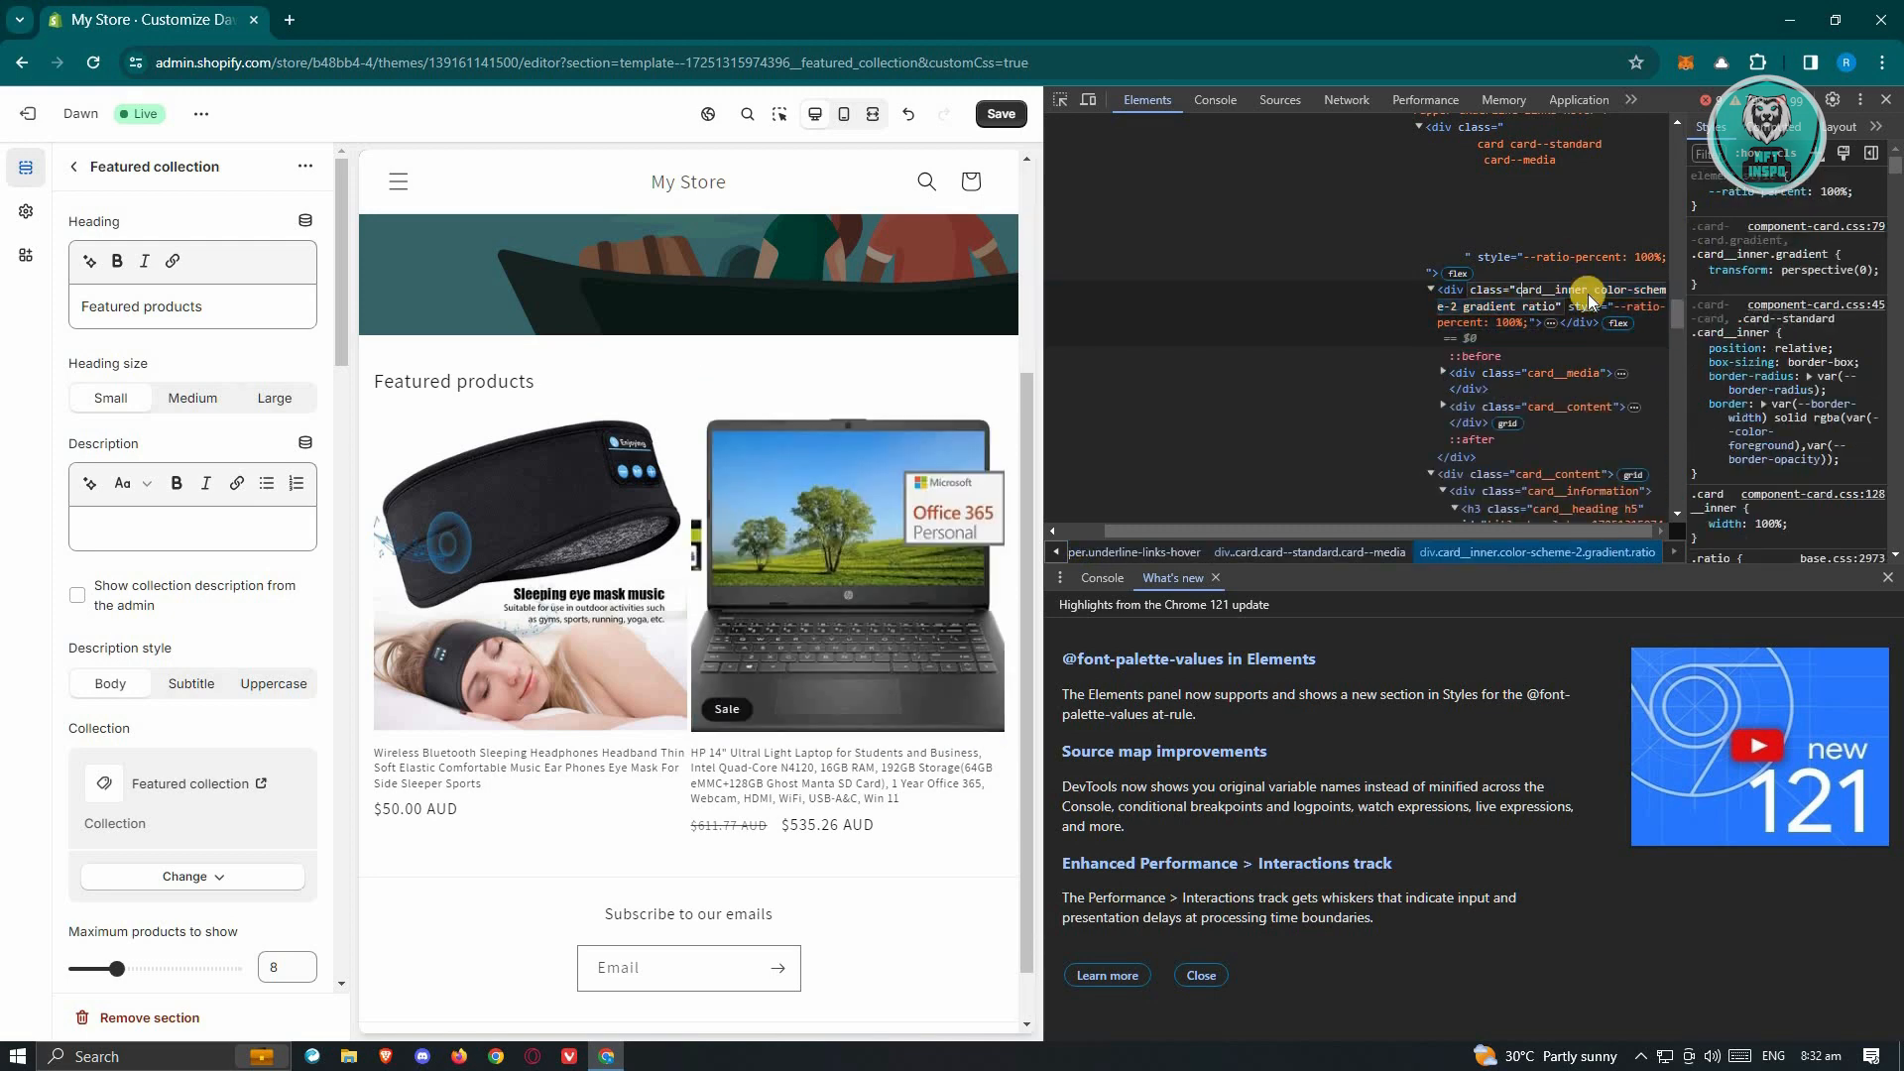
{"action": "double_click", "coordinate": [1537, 293]}
{"action": "left_click", "coordinate": [1887, 104]}
Add a Custom CSS rule to the Featured collection section: .card__inner { width: 100px; height: auto; }.
{"action": "scroll", "coordinate": [1681, 655], "scroll_direction": "down", "scroll_amount": 5}
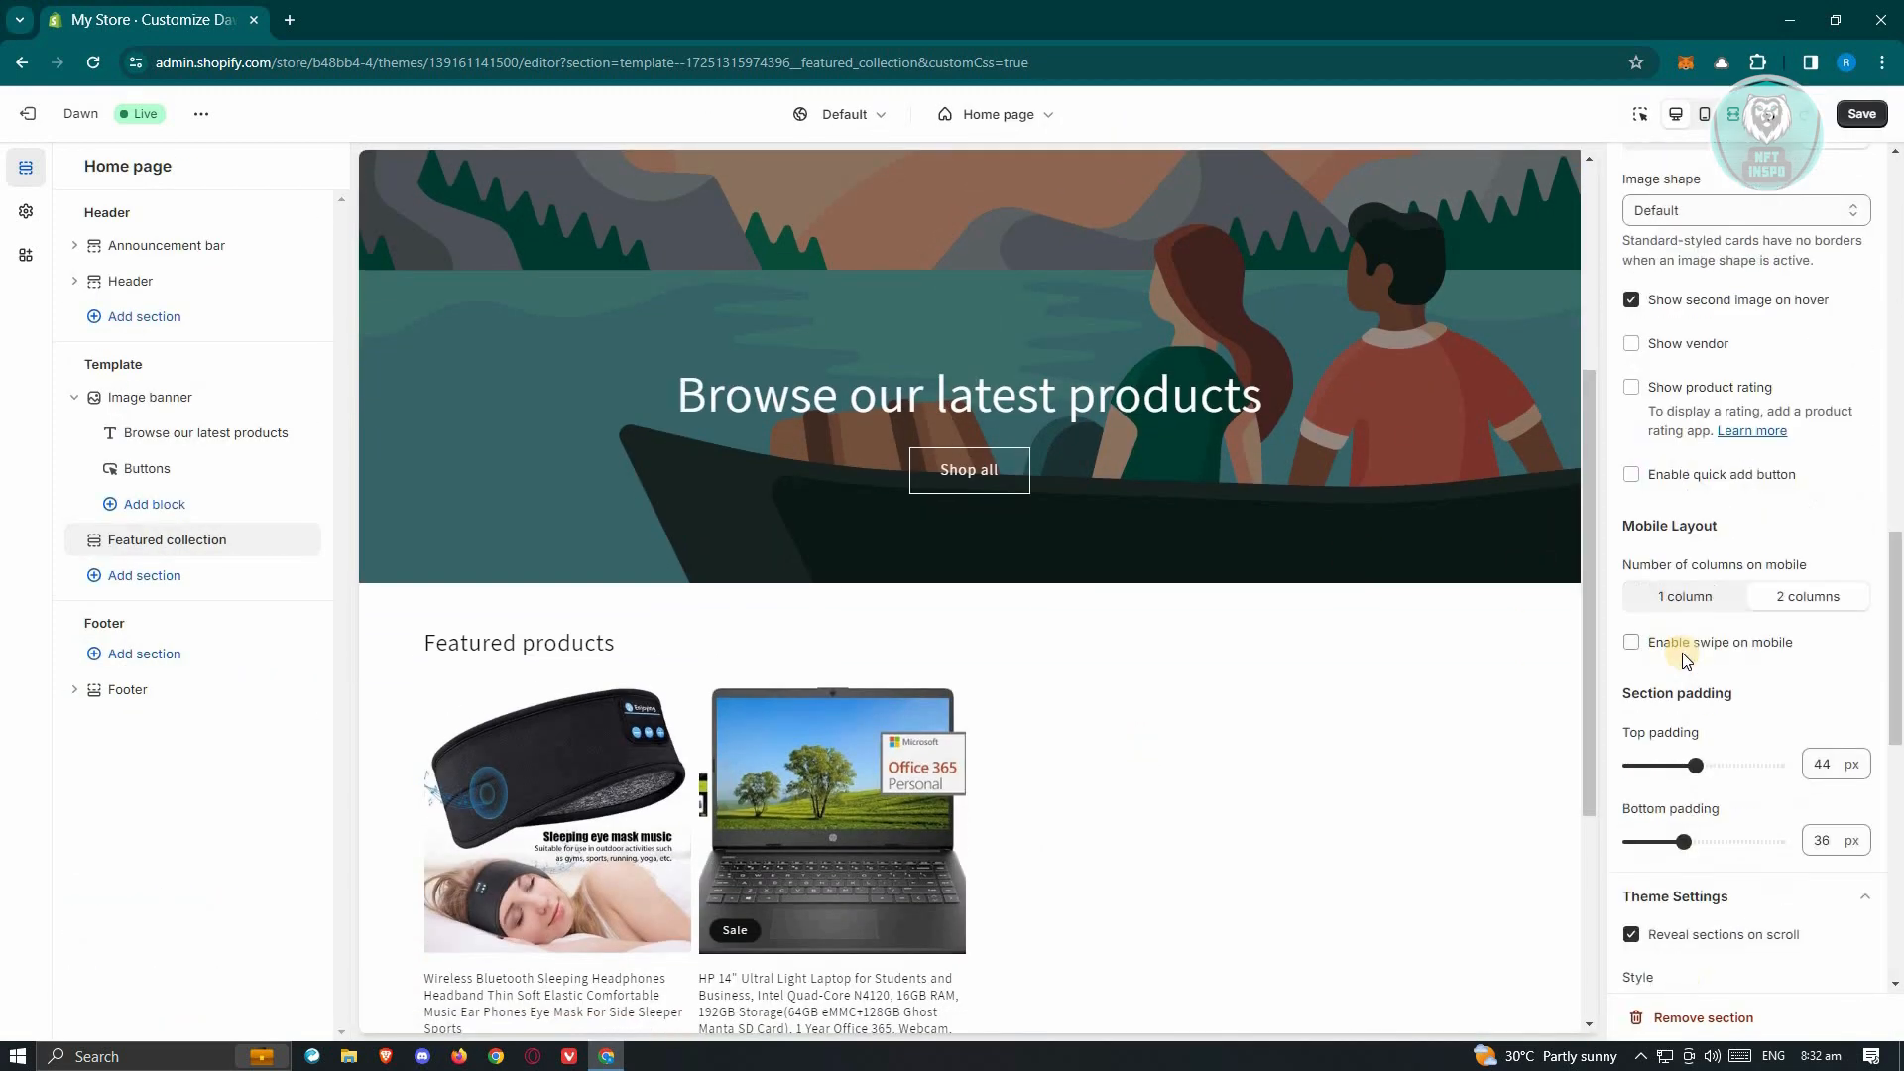
{"action": "scroll", "coordinate": [1684, 662], "scroll_direction": "down", "scroll_amount": 8}
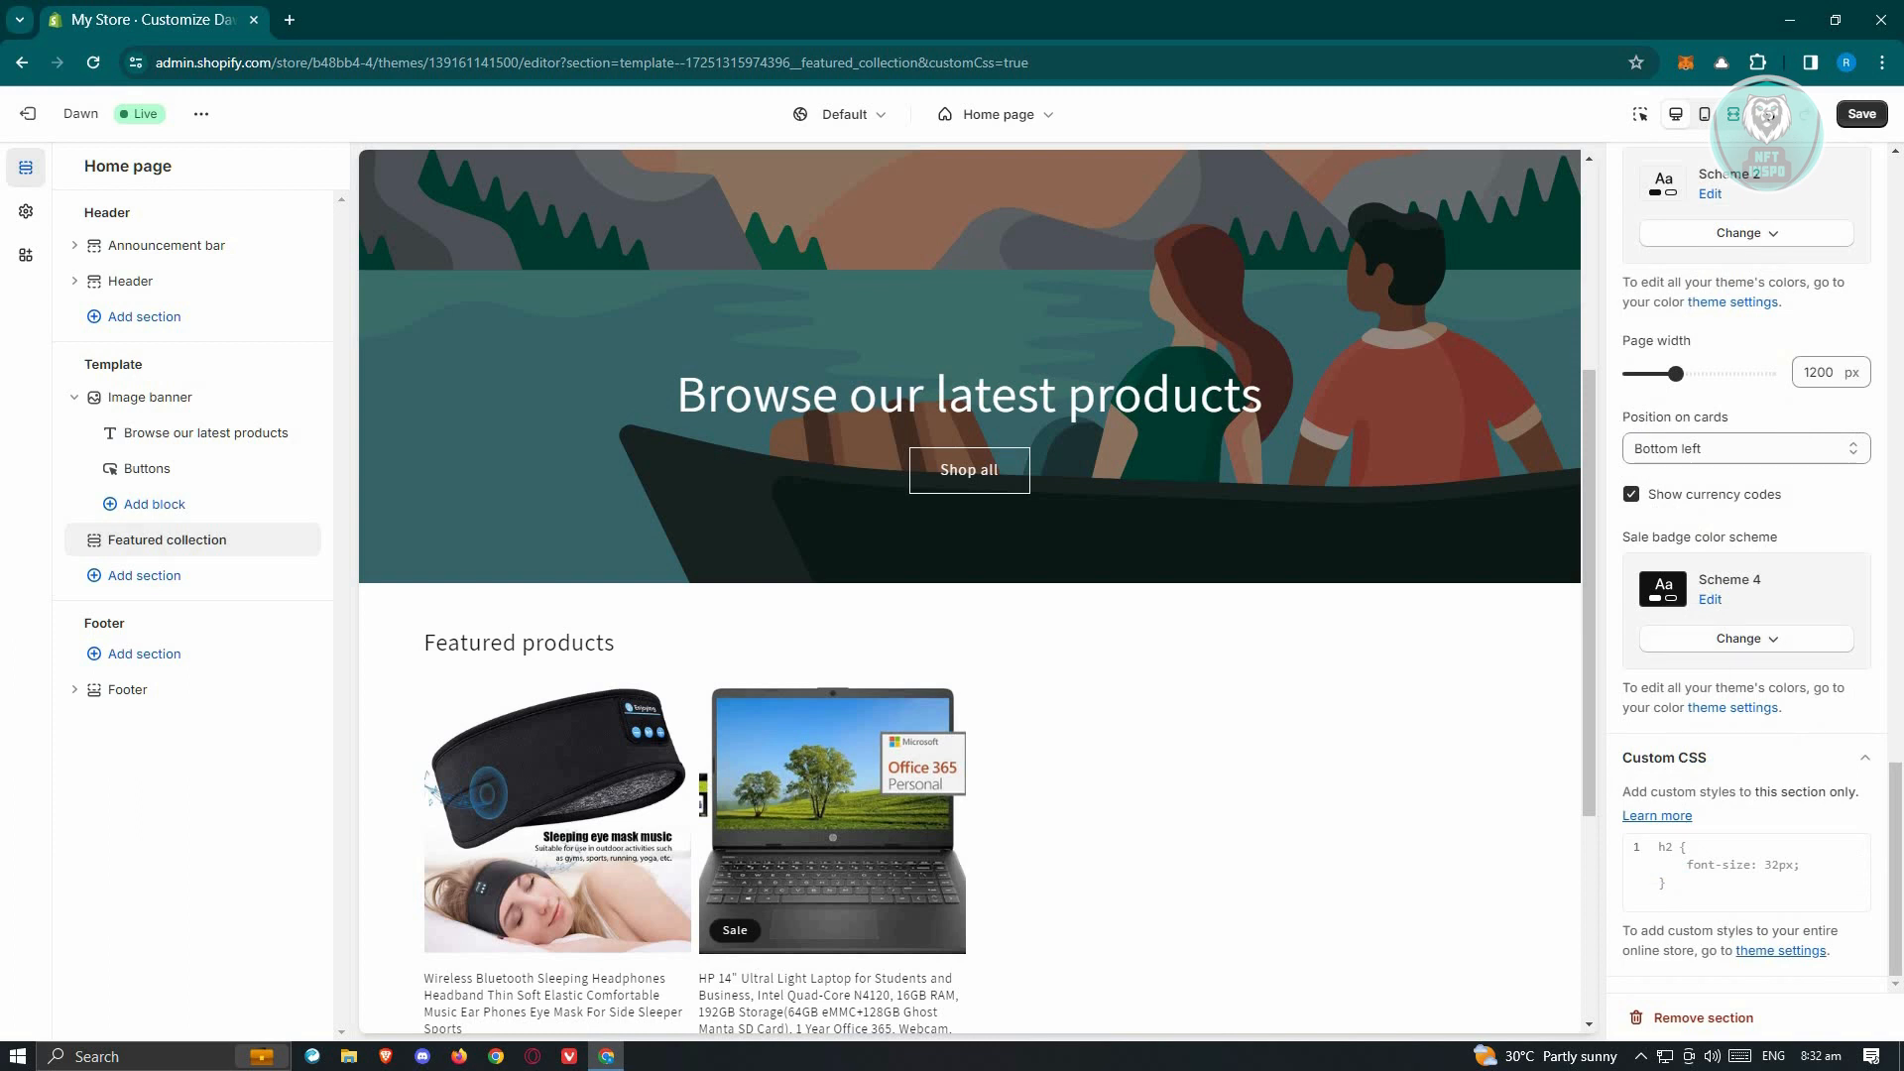
{"action": "left_click", "coordinate": [1703, 869]}
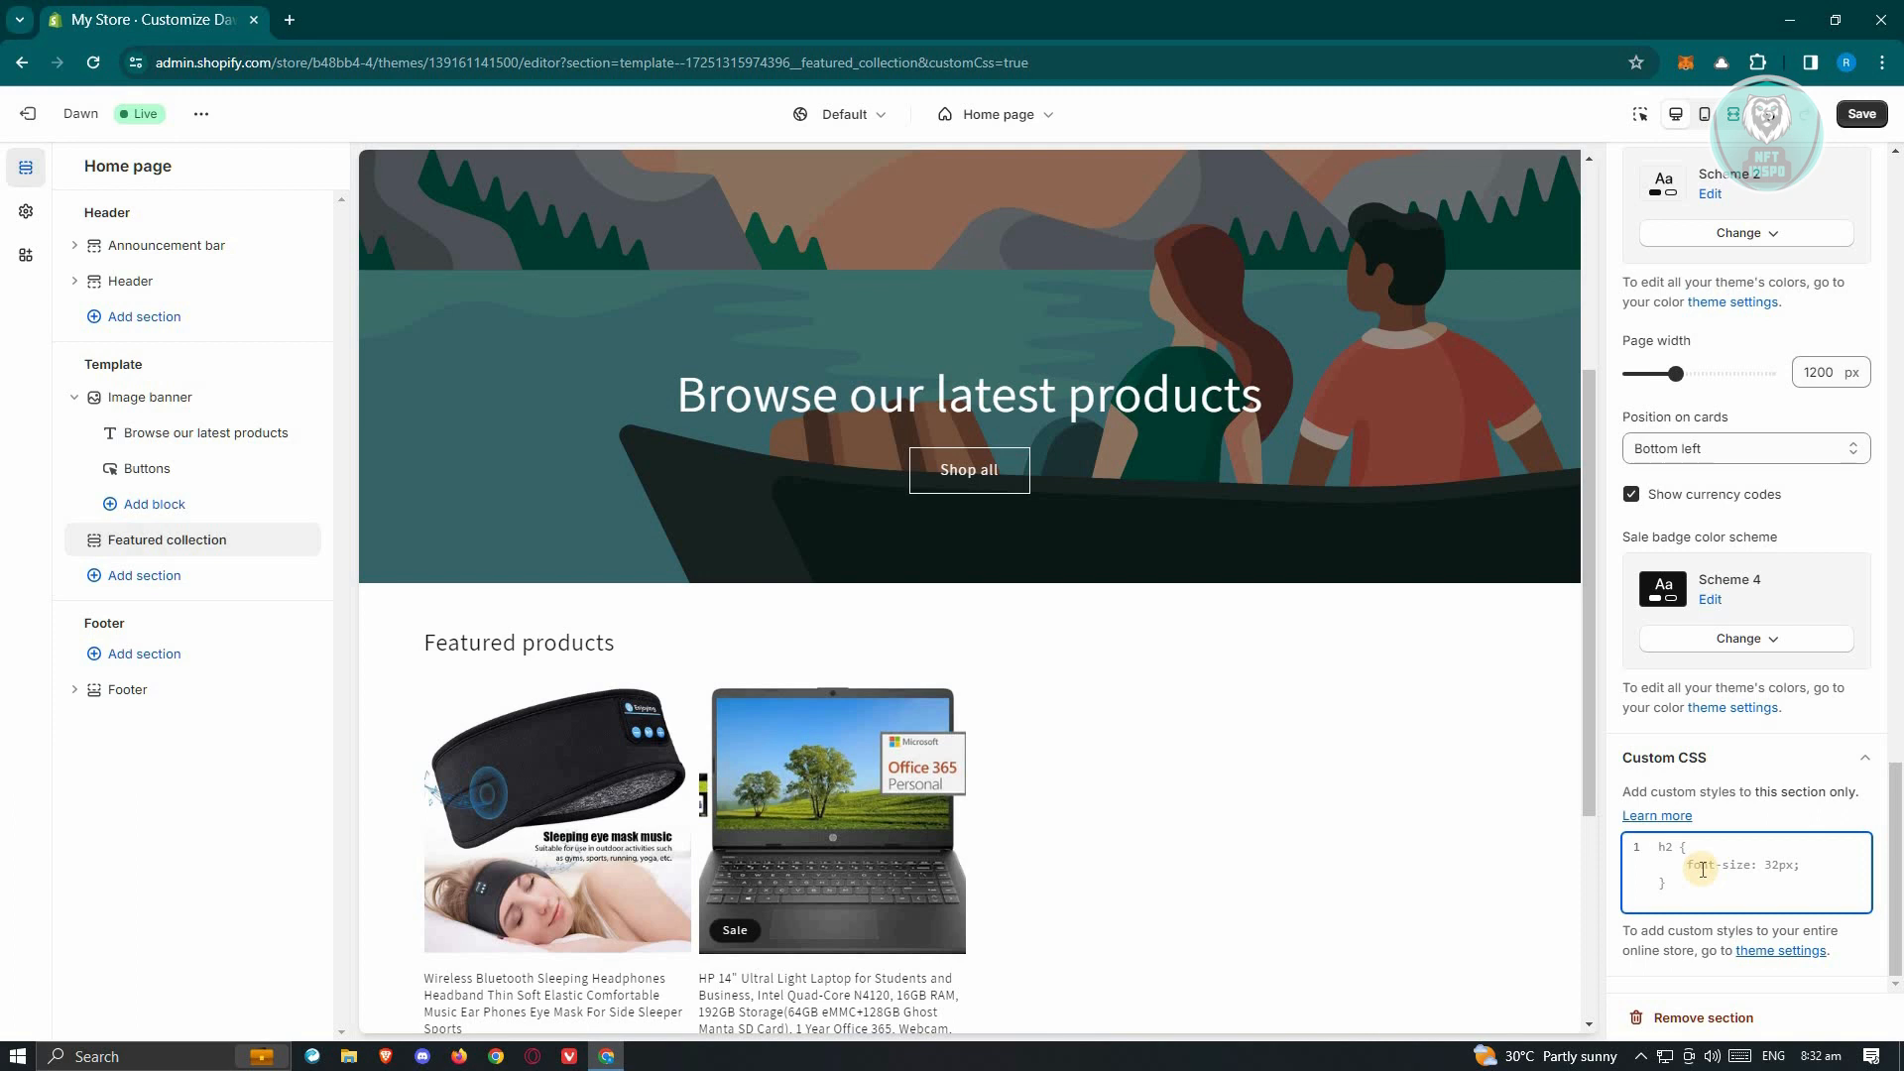
{"action": "type", "text": ".card__inner {   width: 100px;   height: auto; }"}
{"action": "scroll", "coordinate": [1346, 753], "scroll_direction": "down", "scroll_amount": 1}
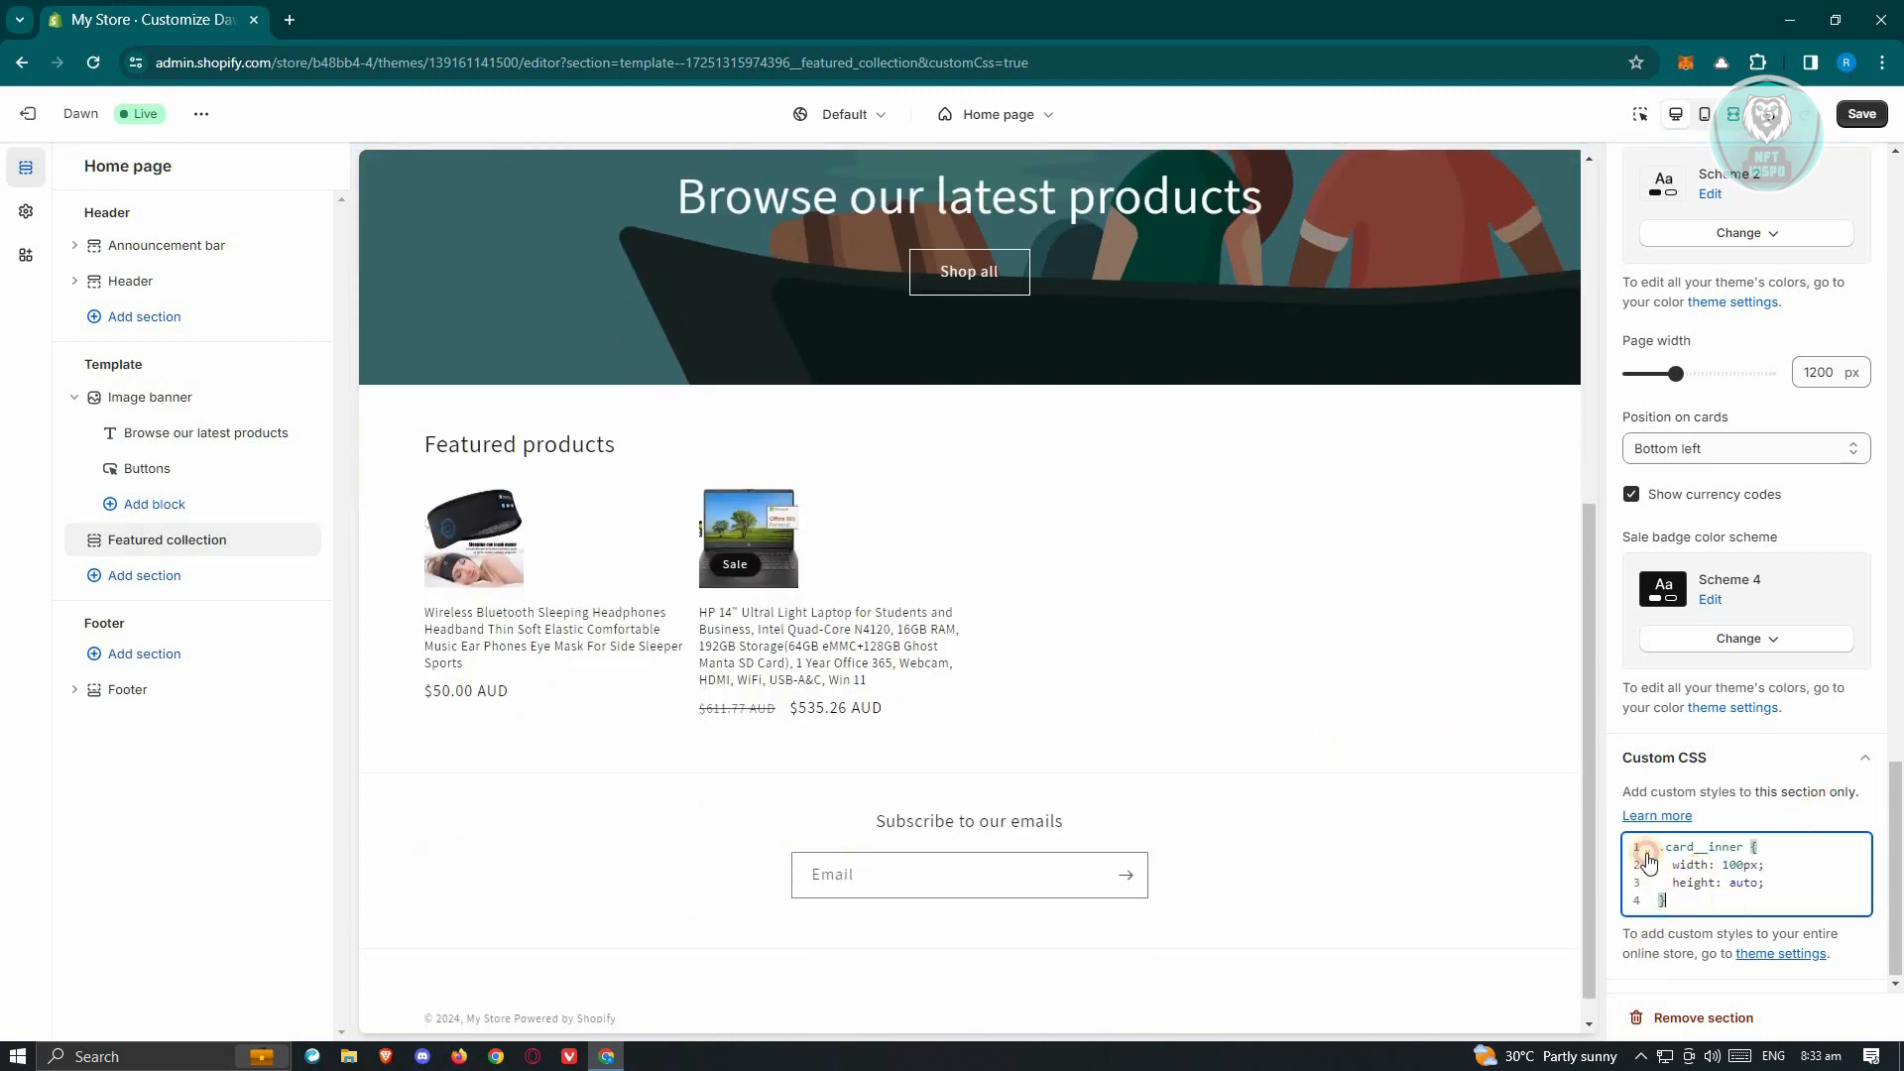
Clear the section's custom CSS to compare the product image sizes, and restore the .card__inner rule.
{"action": "key", "text": "ctrl+a"}
{"action": "key", "text": "BackSpace"}
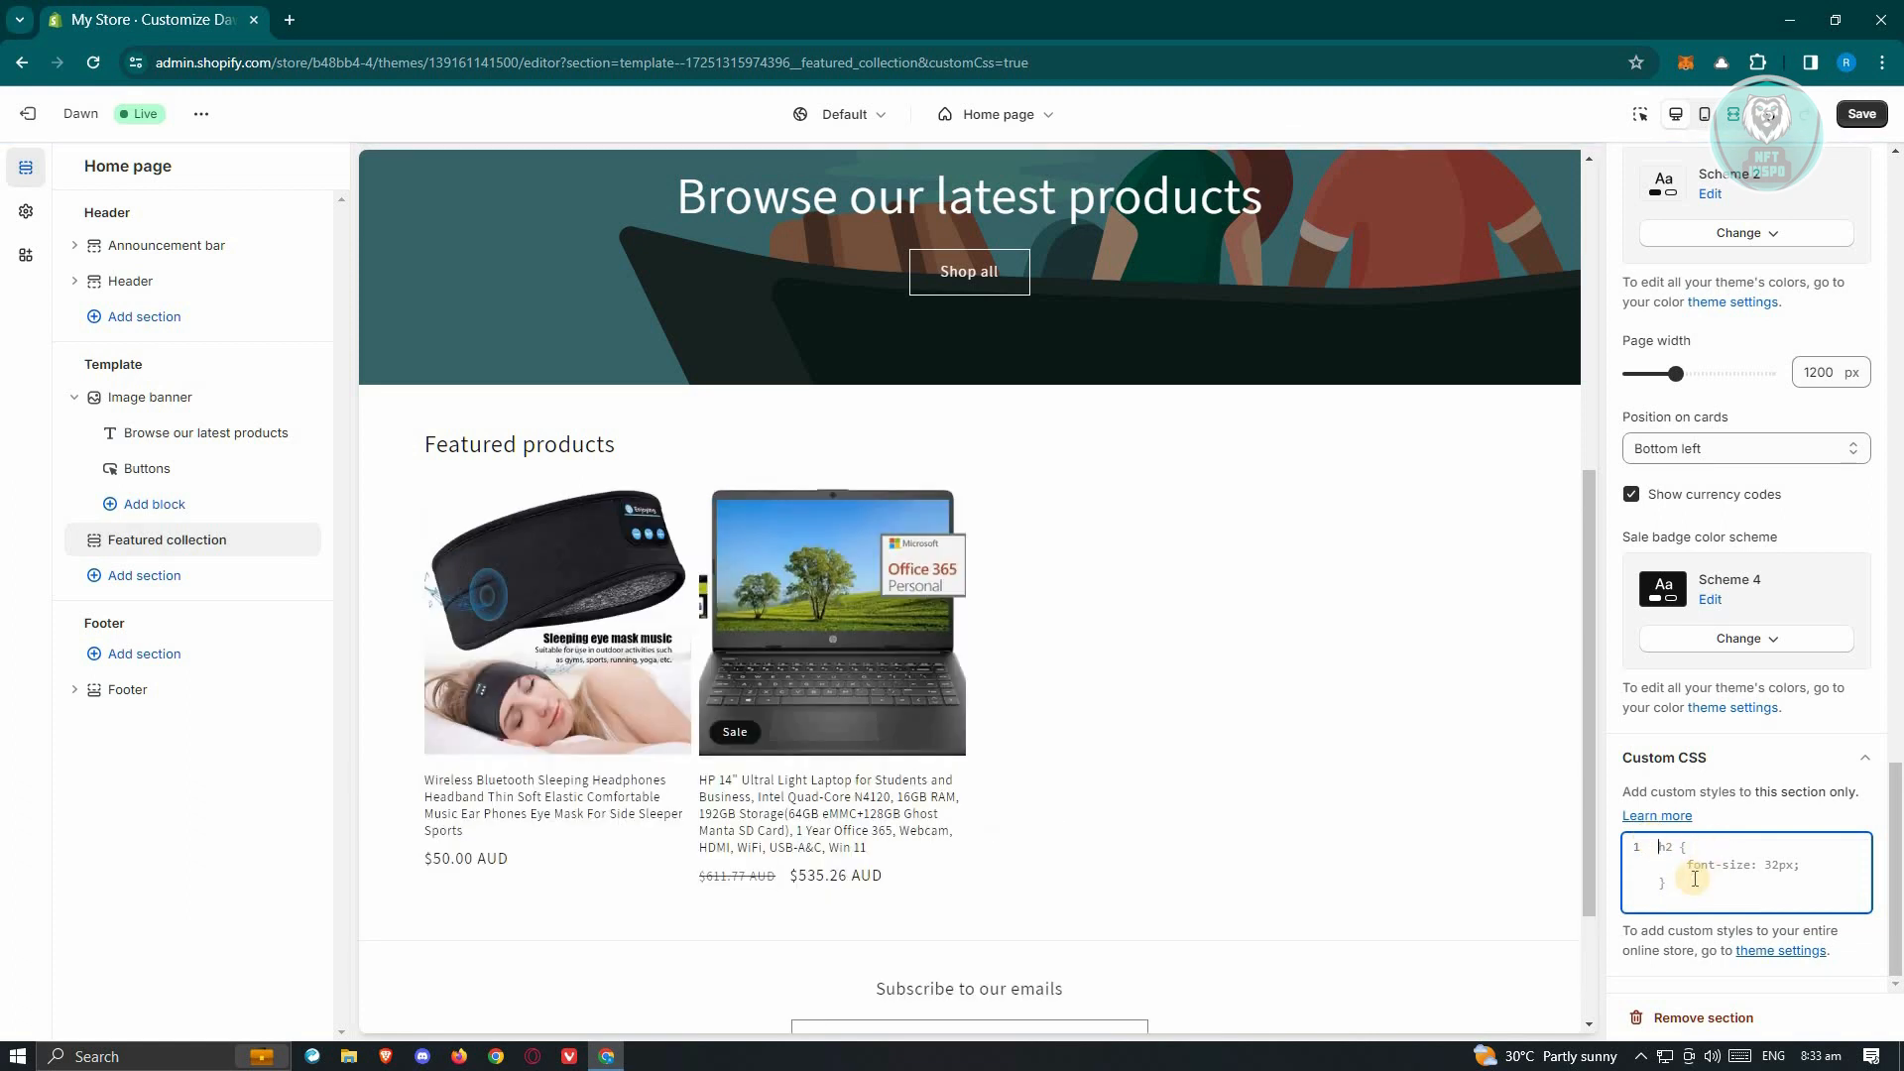
{"action": "key", "text": "ctrl+z"}
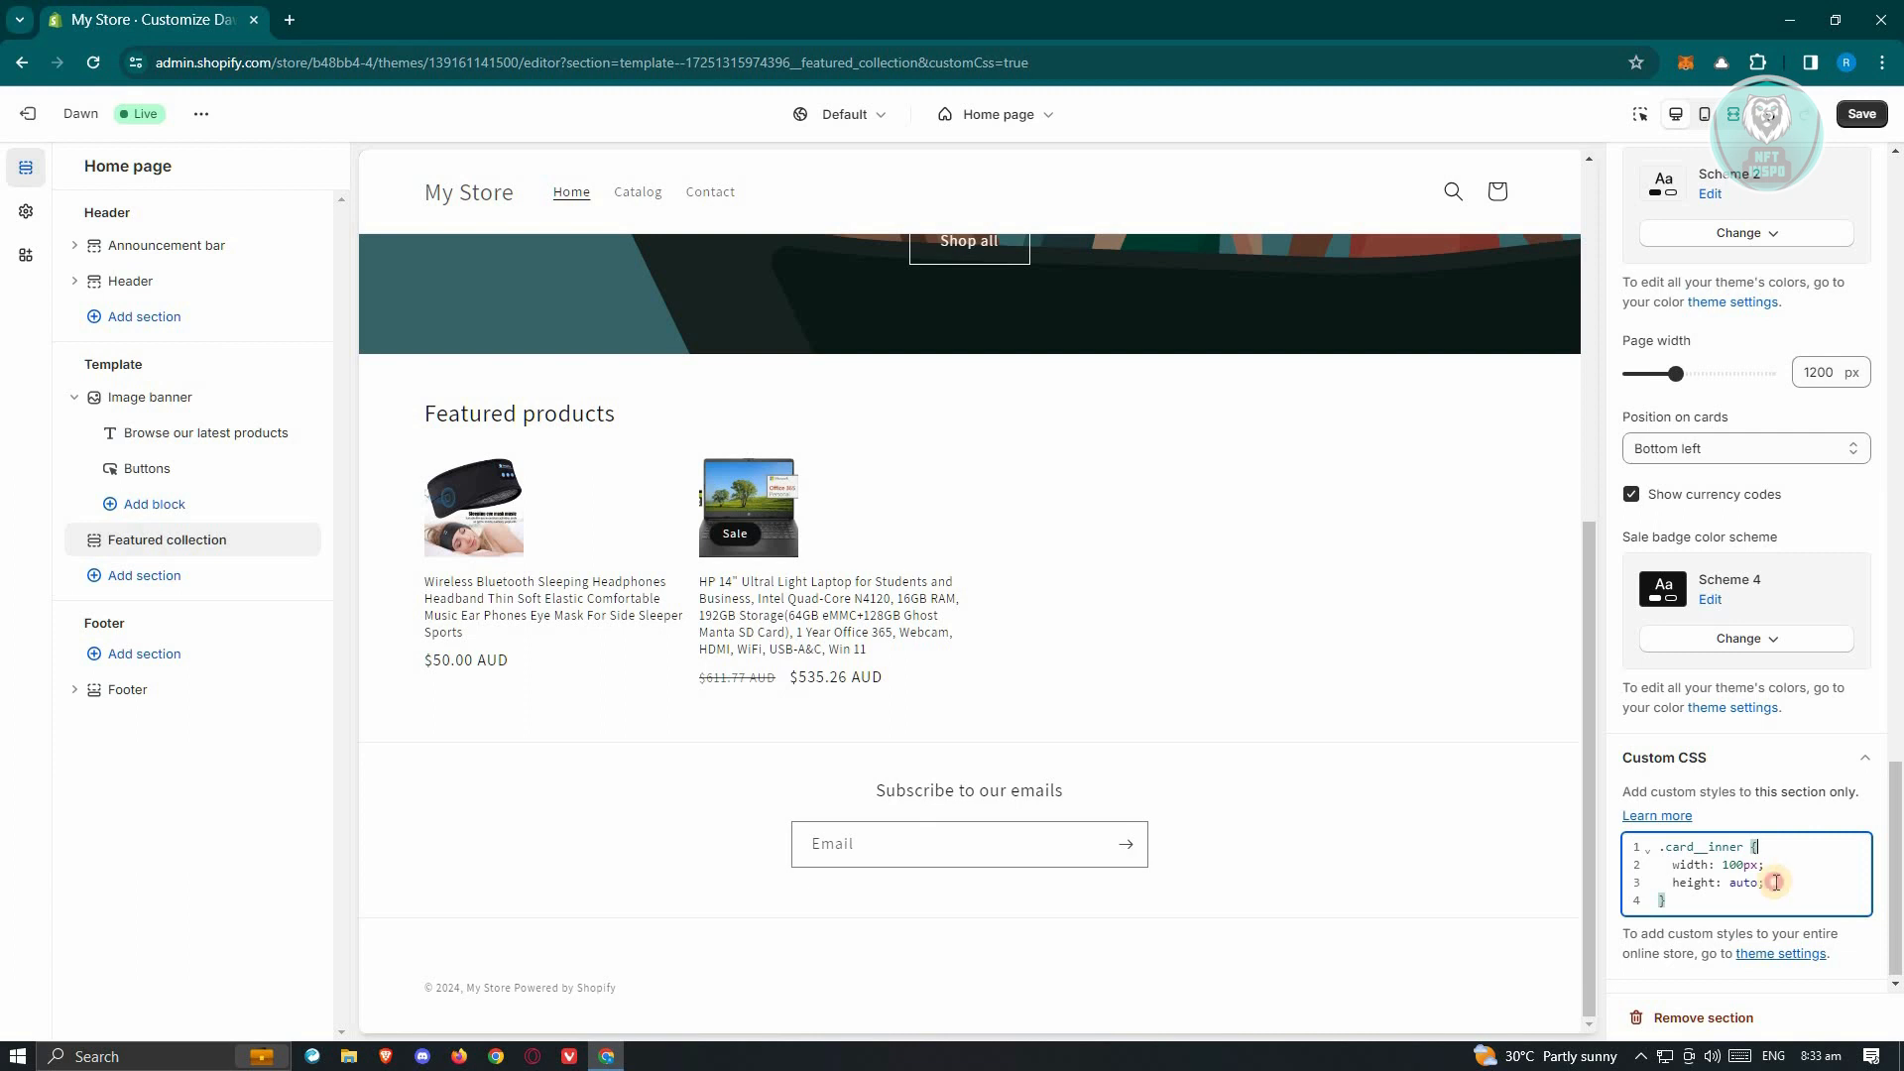
Set the width in the Featured collection section's .card__inner custom CSS rule to 200px.
{"action": "left_click_drag", "start_coordinate": [1770, 884], "coordinate": [1658, 864]}
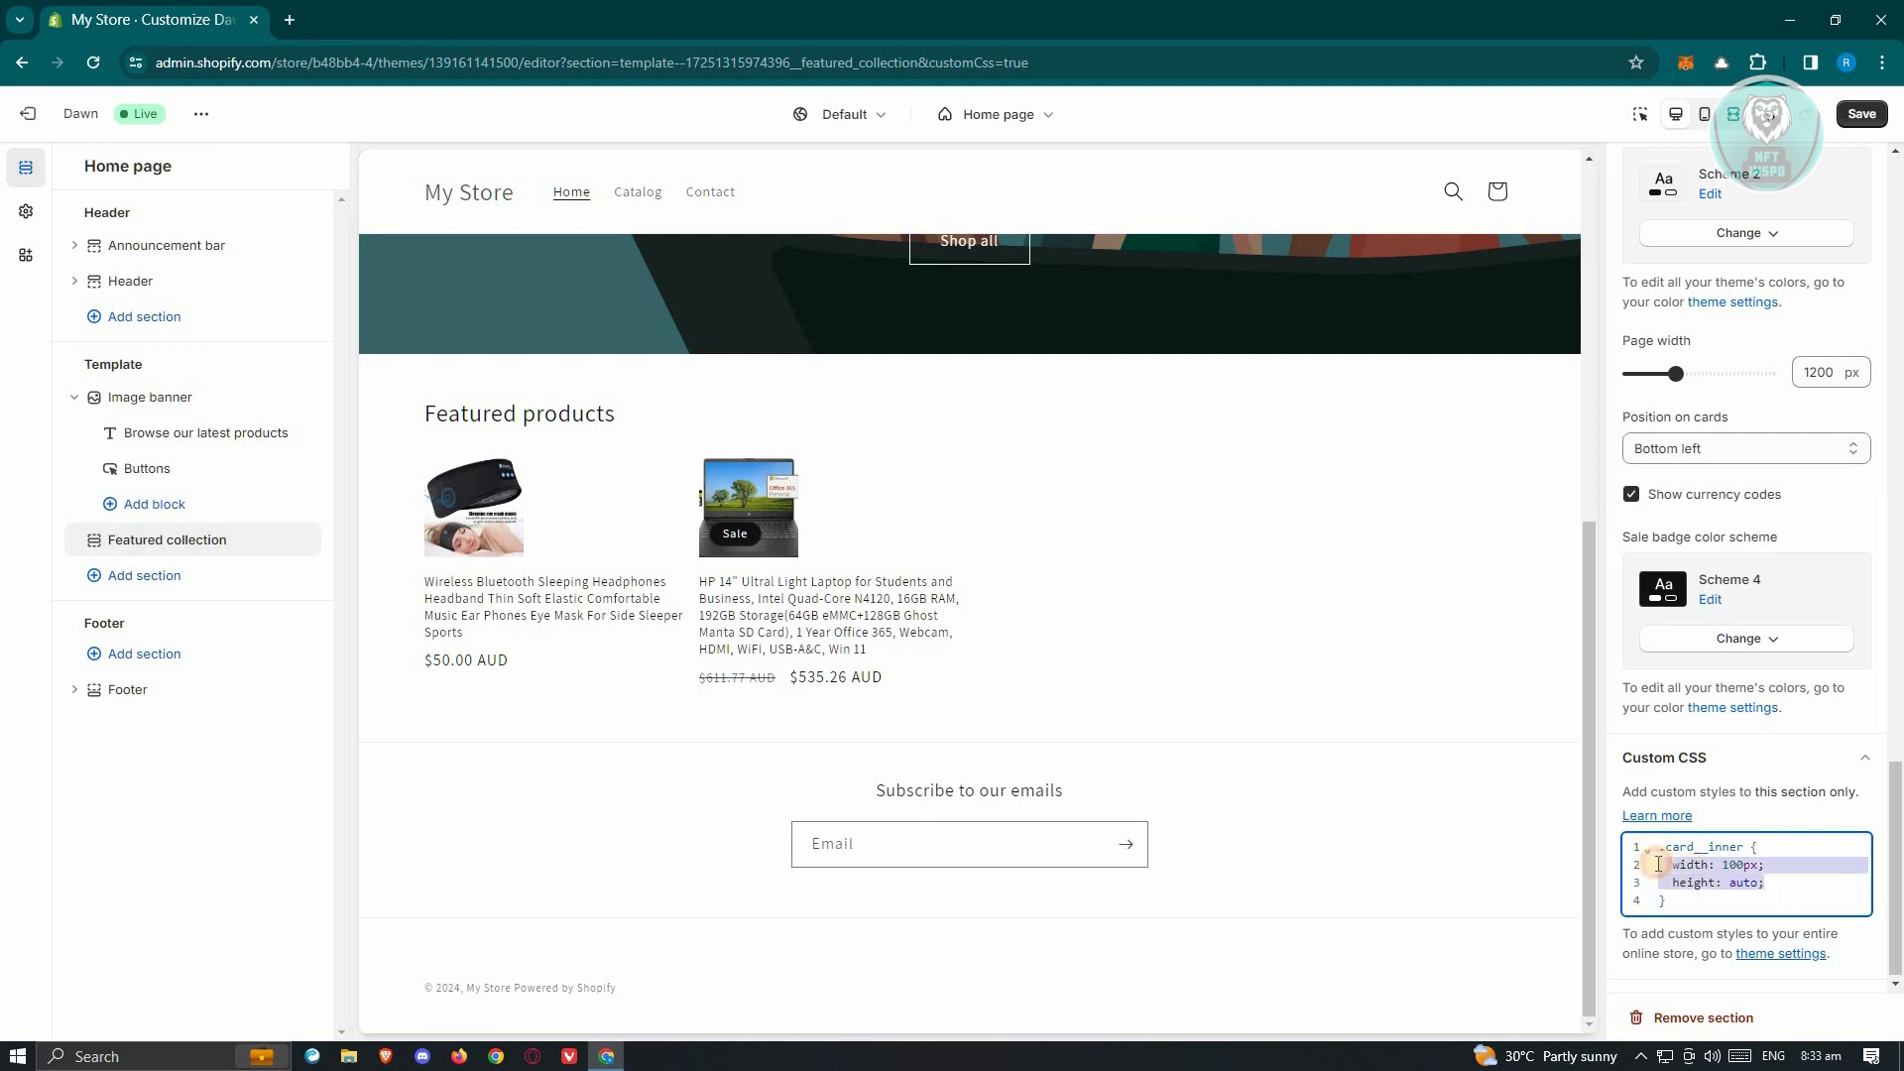
{"action": "left_click", "coordinate": [1708, 879]}
{"action": "left_click_drag", "start_coordinate": [1722, 866], "coordinate": [1777, 861]}
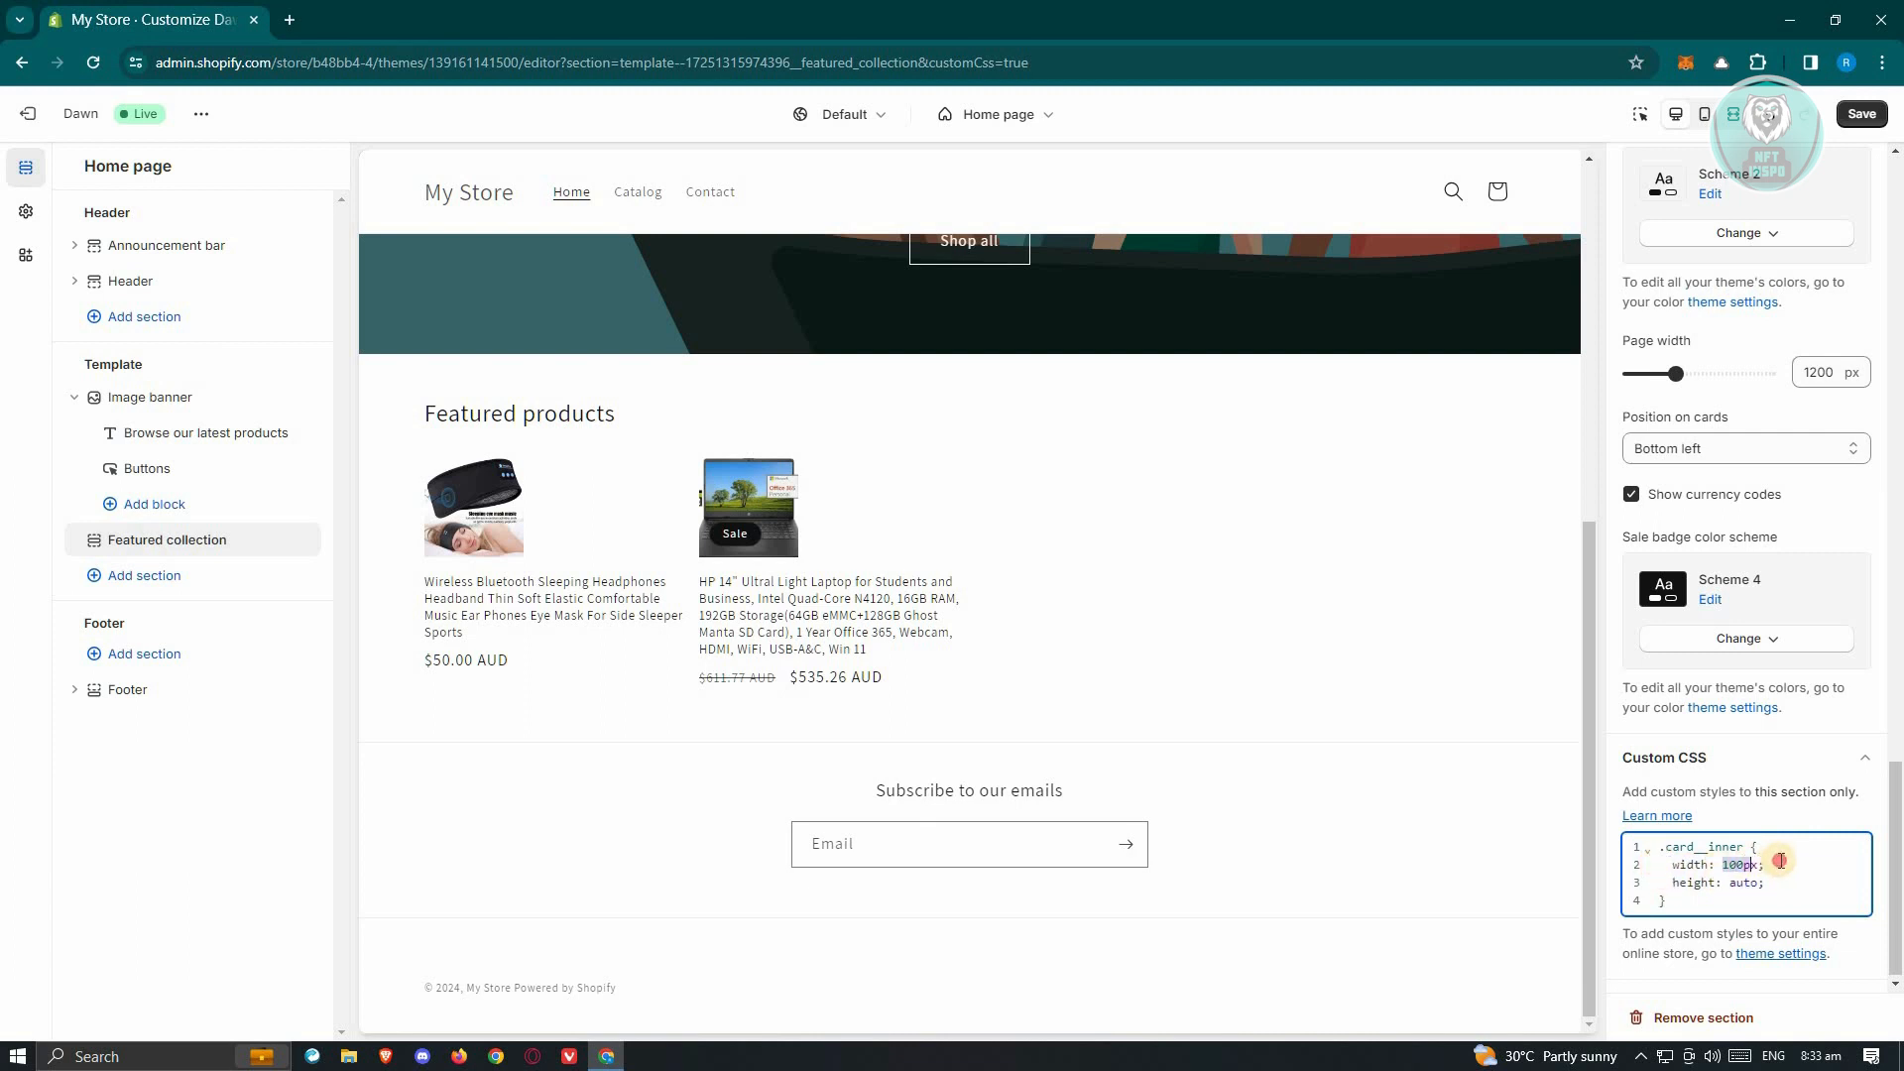
{"action": "left_click", "coordinate": [1773, 896]}
{"action": "left_click", "coordinate": [1689, 883]}
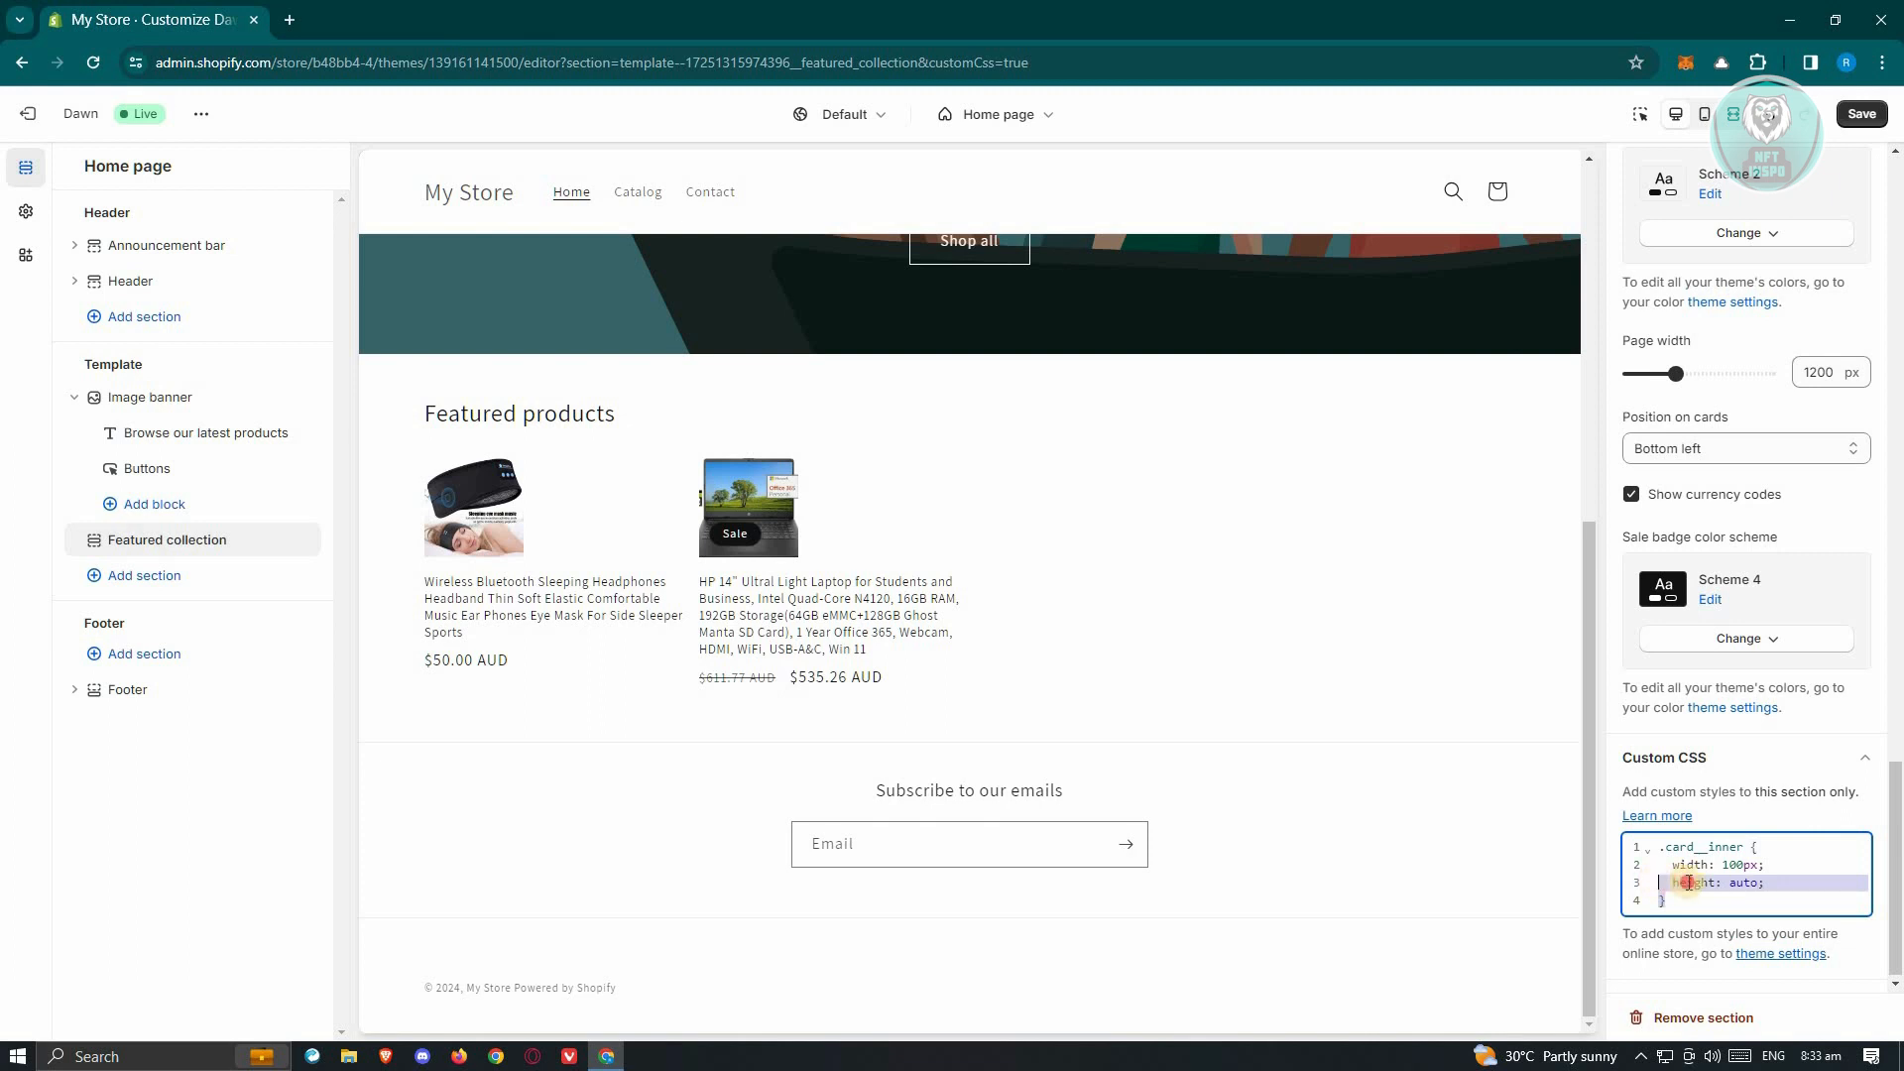
{"action": "left_click_drag", "start_coordinate": [1770, 862], "coordinate": [1661, 860]}
{"action": "left_click", "coordinate": [1725, 864]}
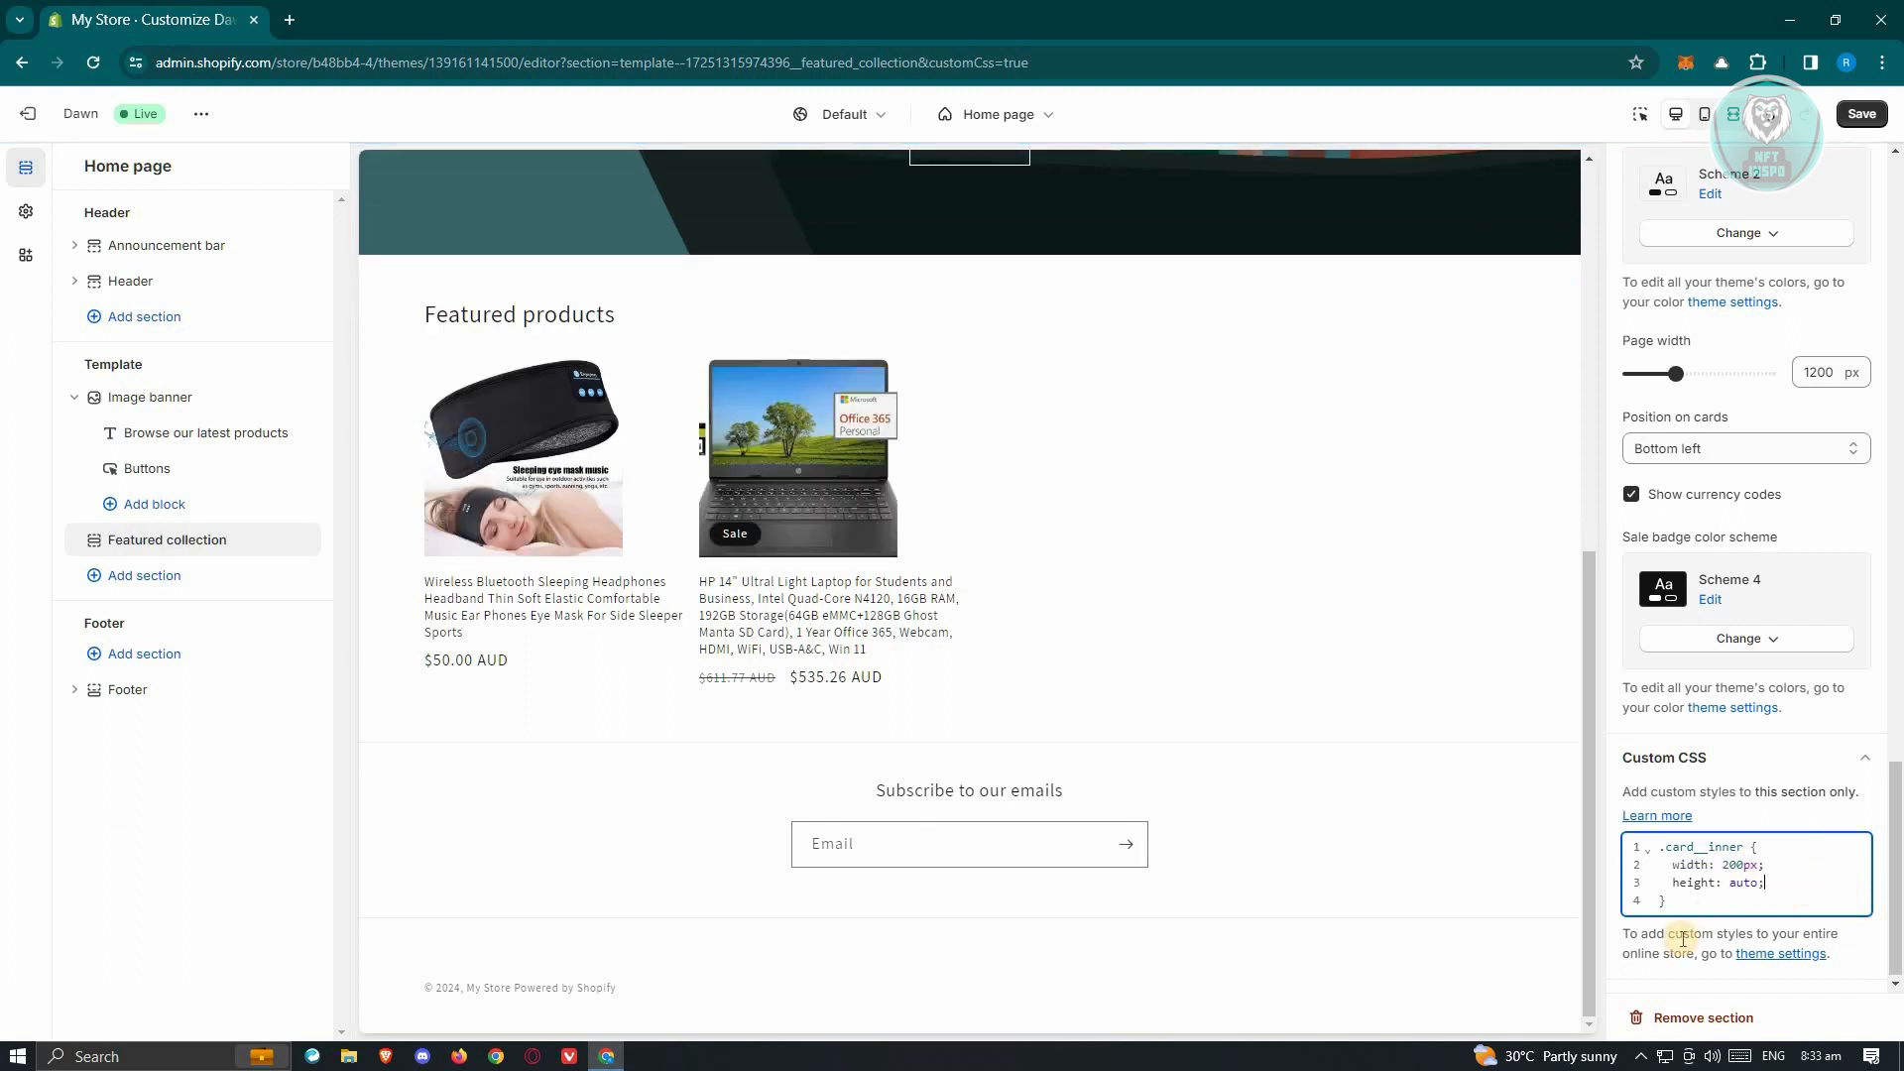
{"action": "left_click_drag", "start_coordinate": [1676, 881], "coordinate": [1796, 880]}
{"action": "left_click", "coordinate": [1785, 883]}
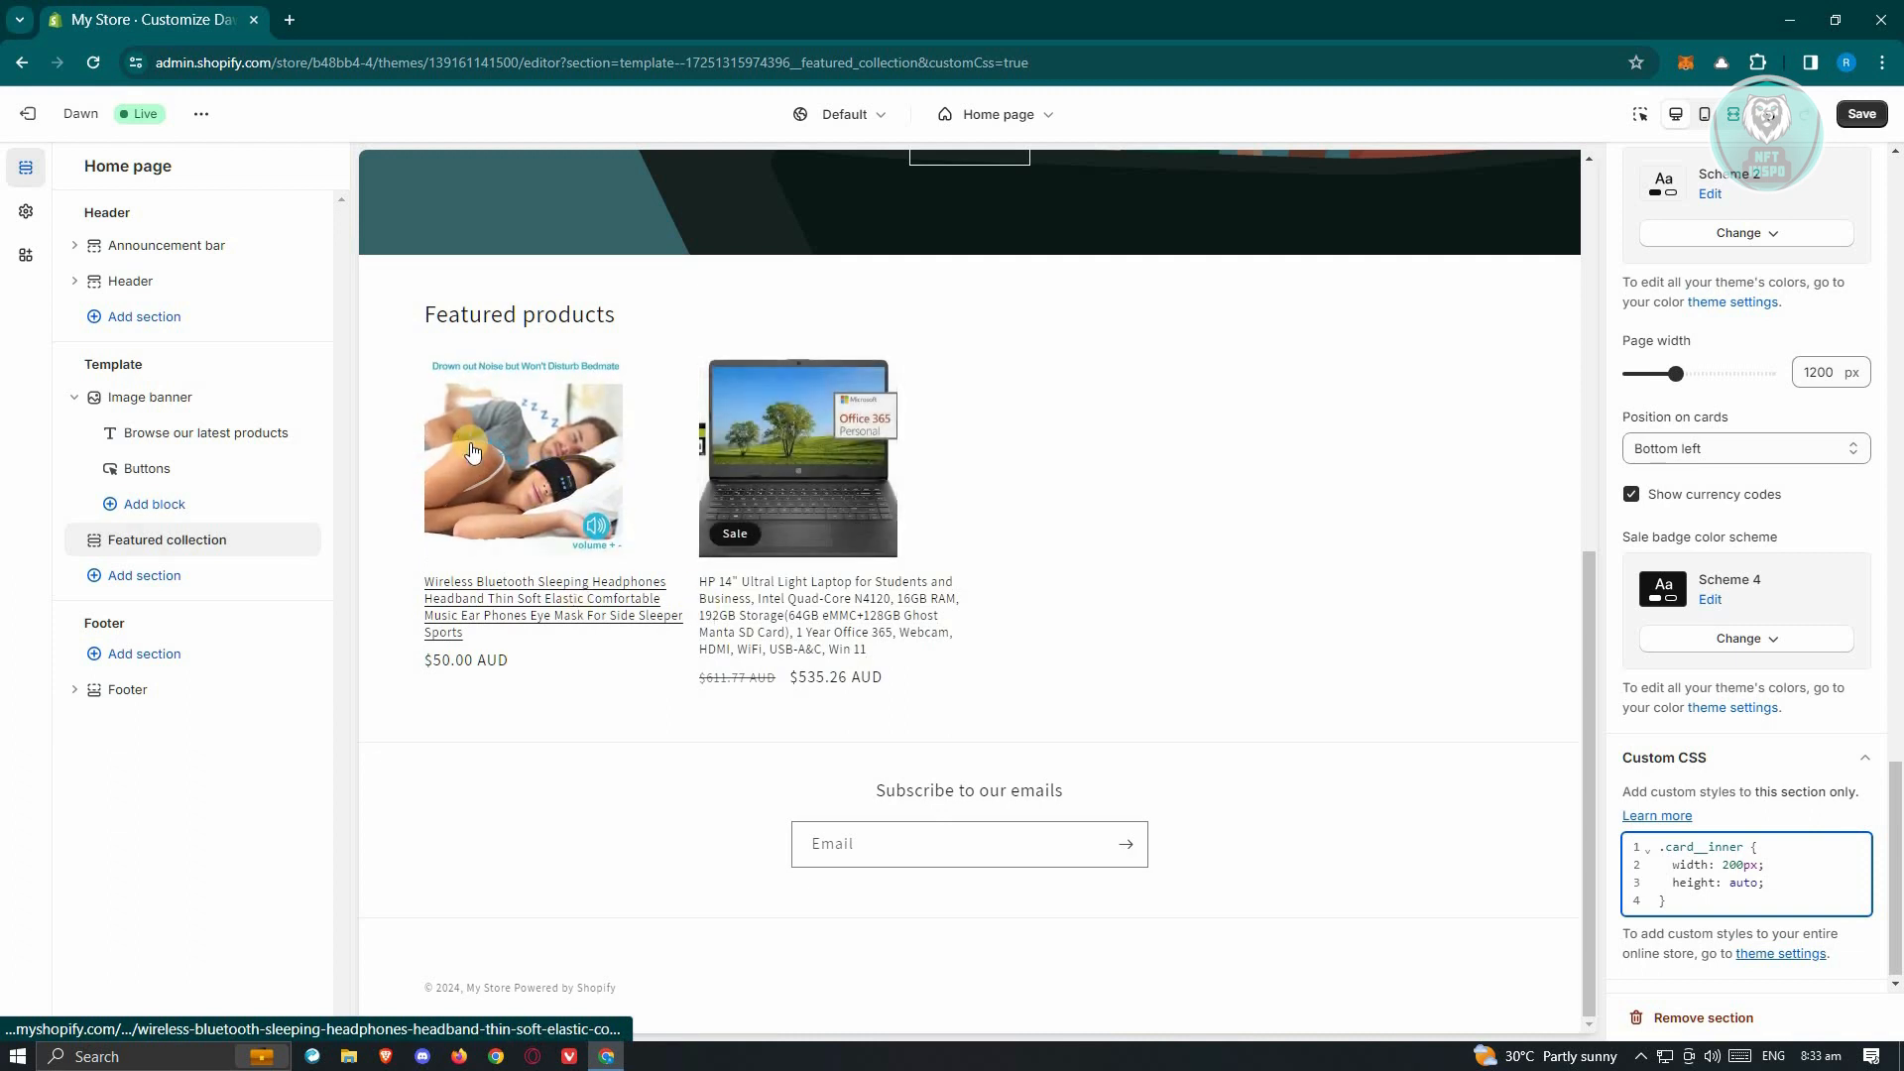
{"action": "left_click_drag", "start_coordinate": [1728, 862], "coordinate": [1765, 864]}
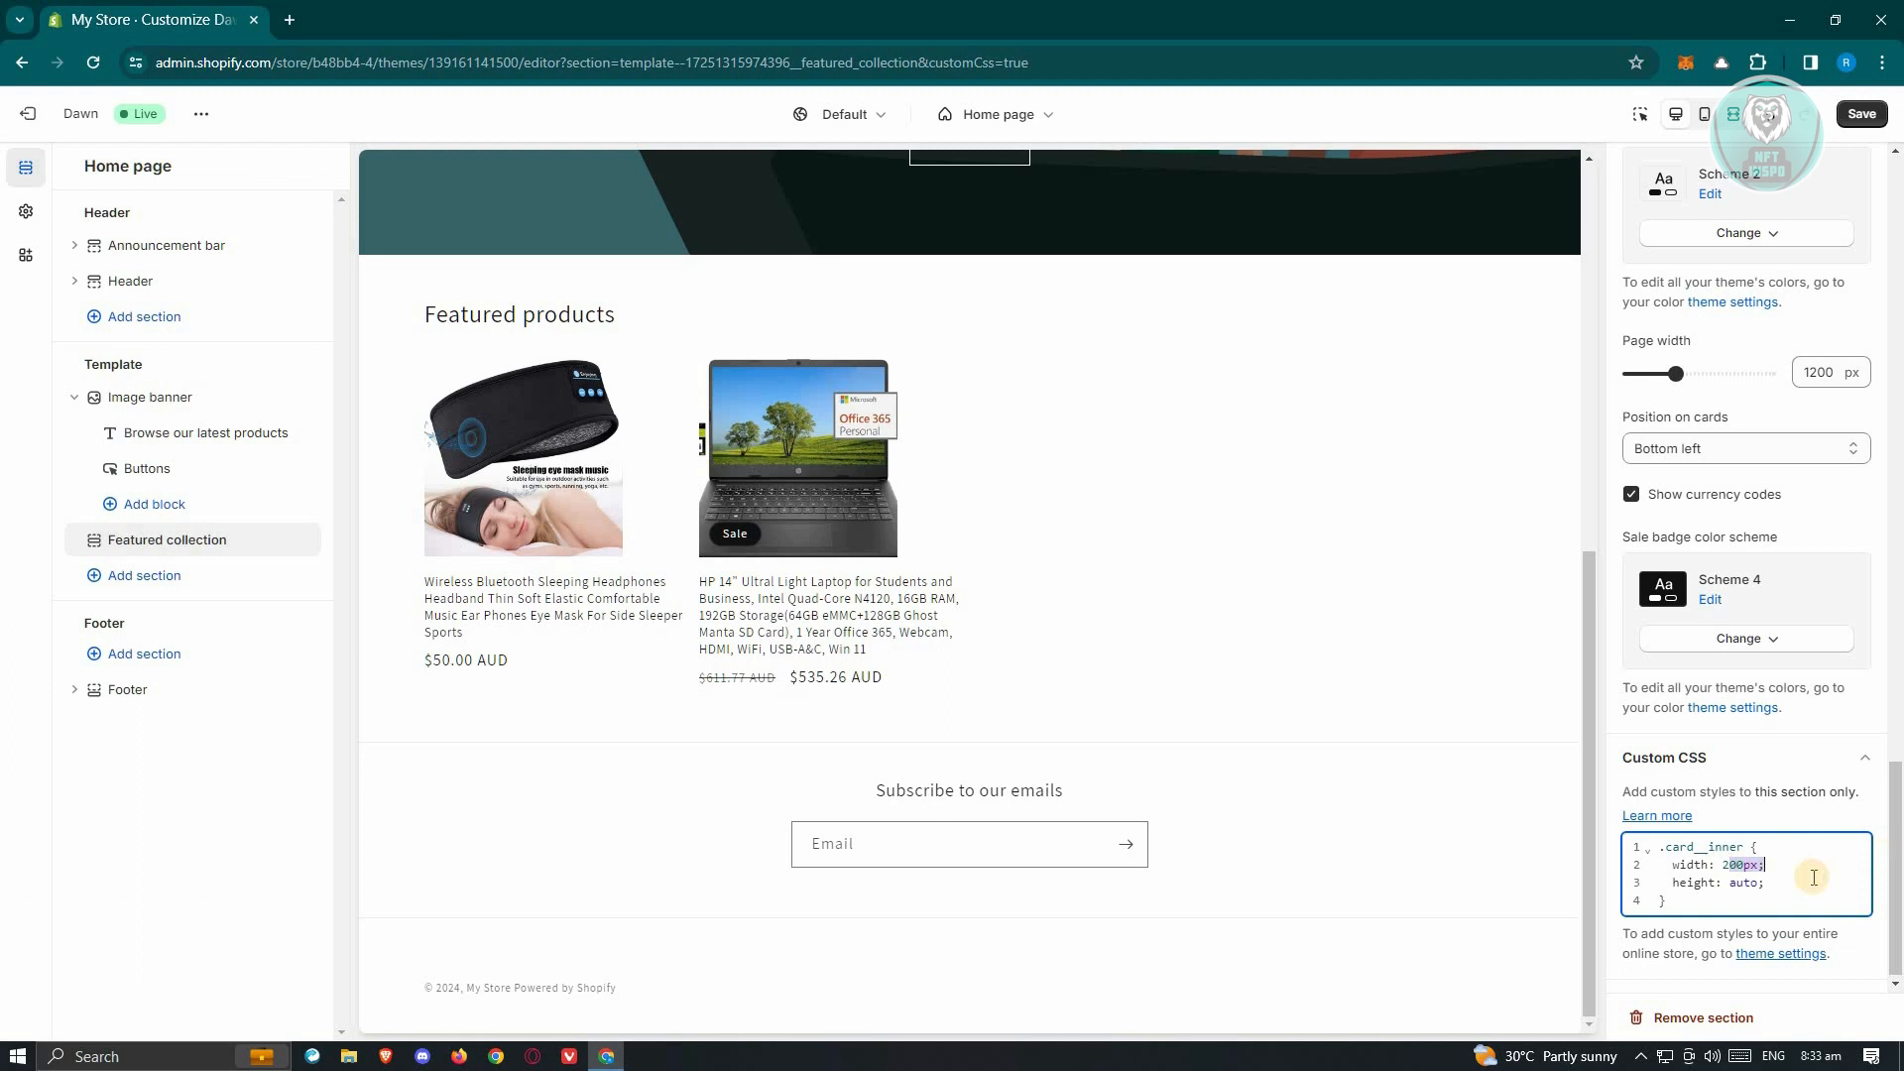